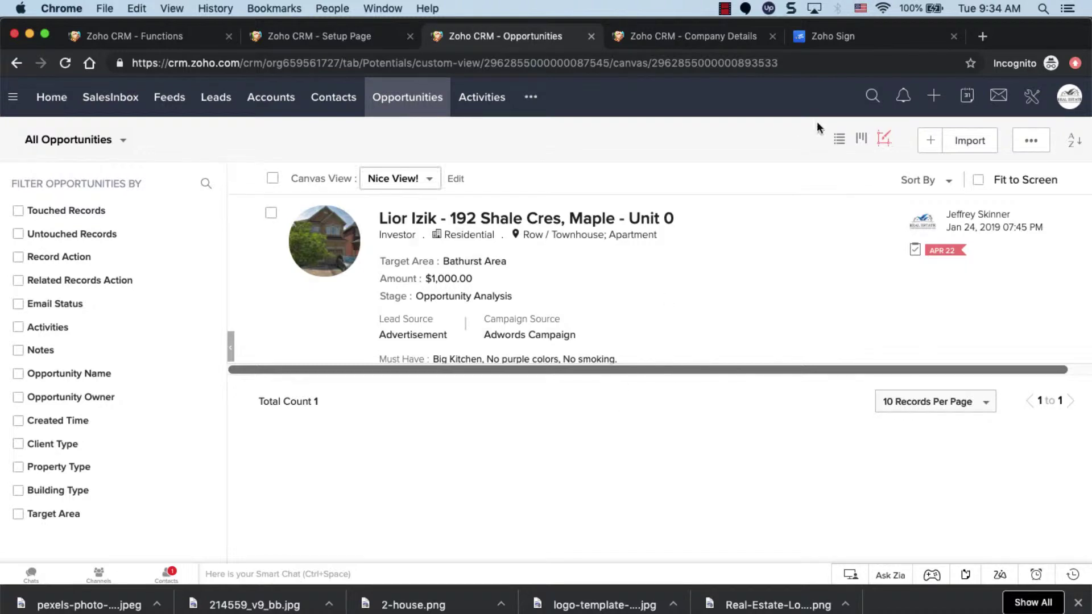
- Check the empty Zoho Sign templates and the CRM company email, then return to Opportunities
{"action": "left_click", "coordinate": [856, 37]}
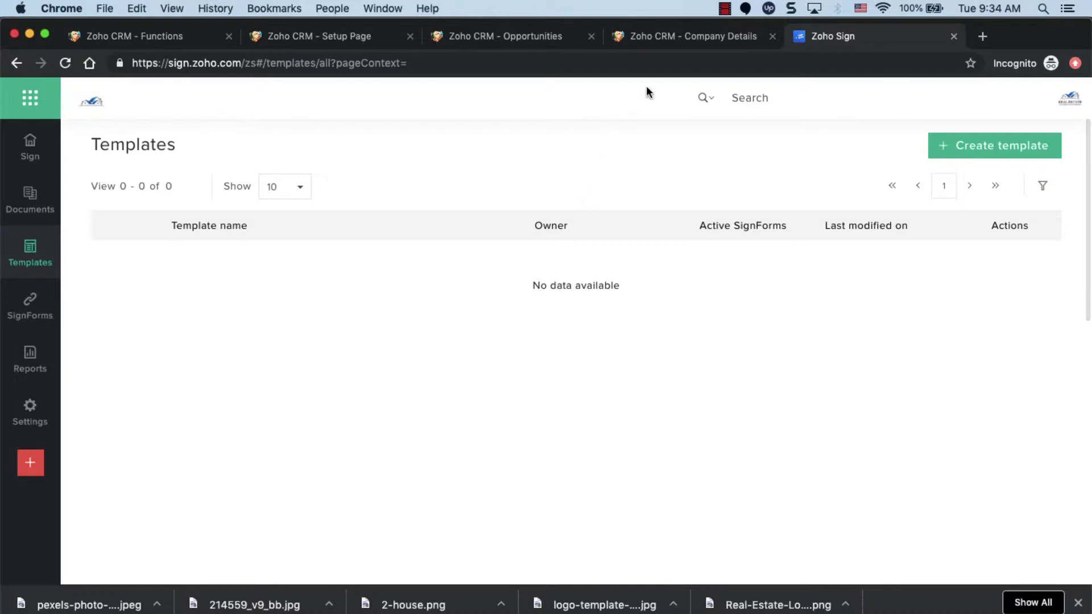
{"action": "left_click", "coordinate": [711, 38]}
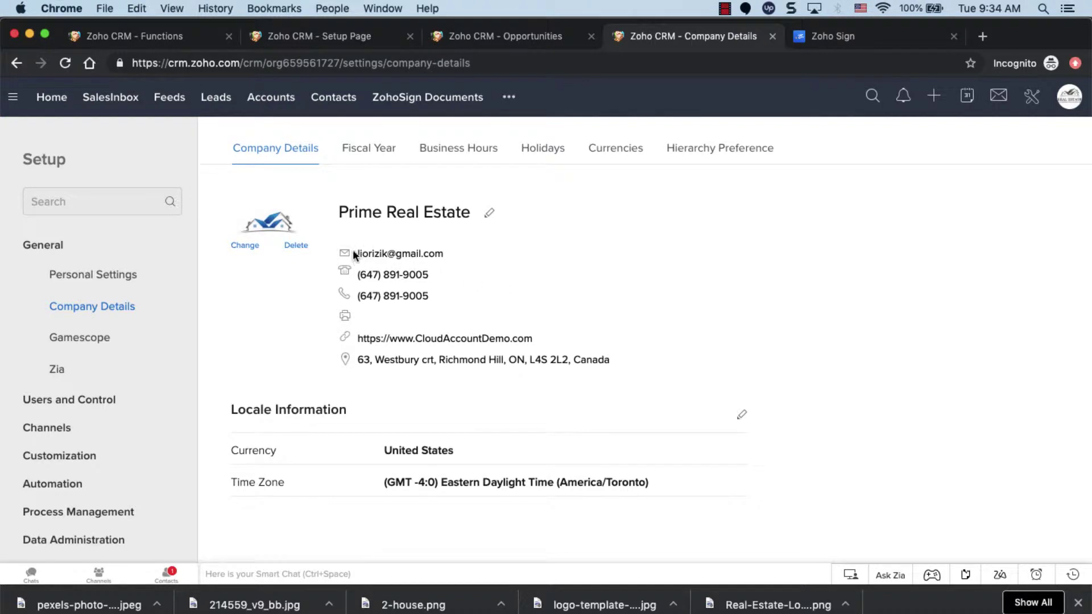
{"action": "left_click_drag", "start_coordinate": [353, 254], "coordinate": [500, 250]}
{"action": "left_click", "coordinate": [504, 37]}
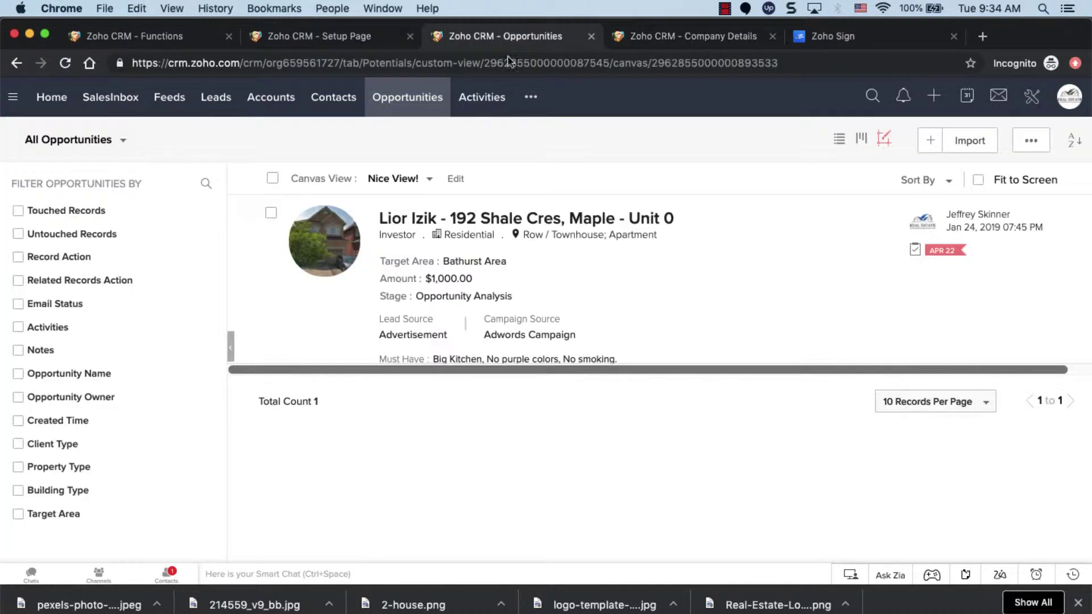
{"action": "left_click", "coordinate": [472, 221]}
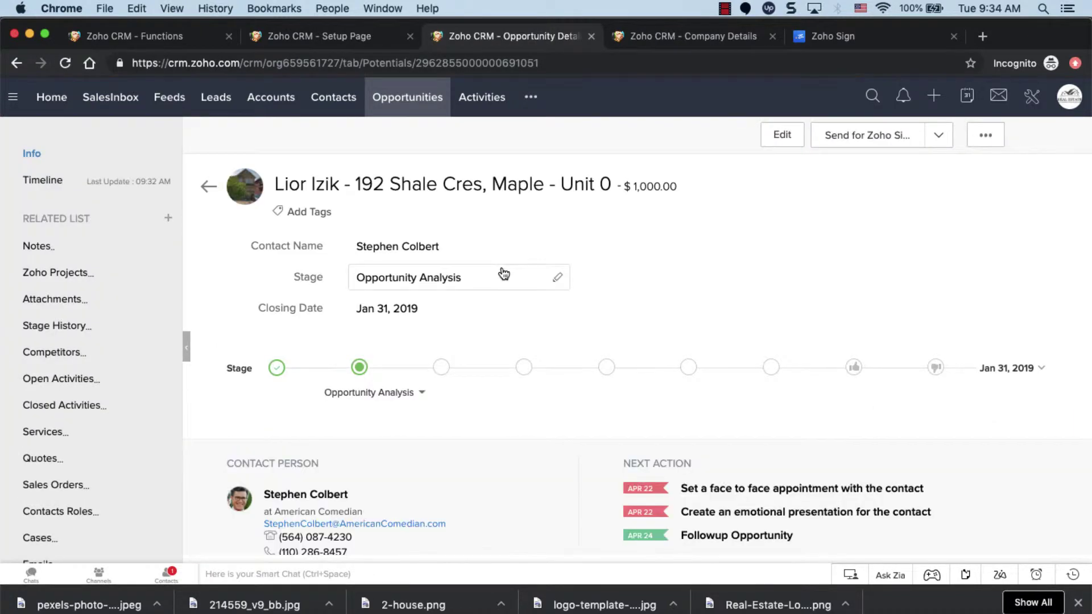
{"action": "scroll", "coordinate": [503, 274], "scroll_direction": "down", "scroll_amount": 3}
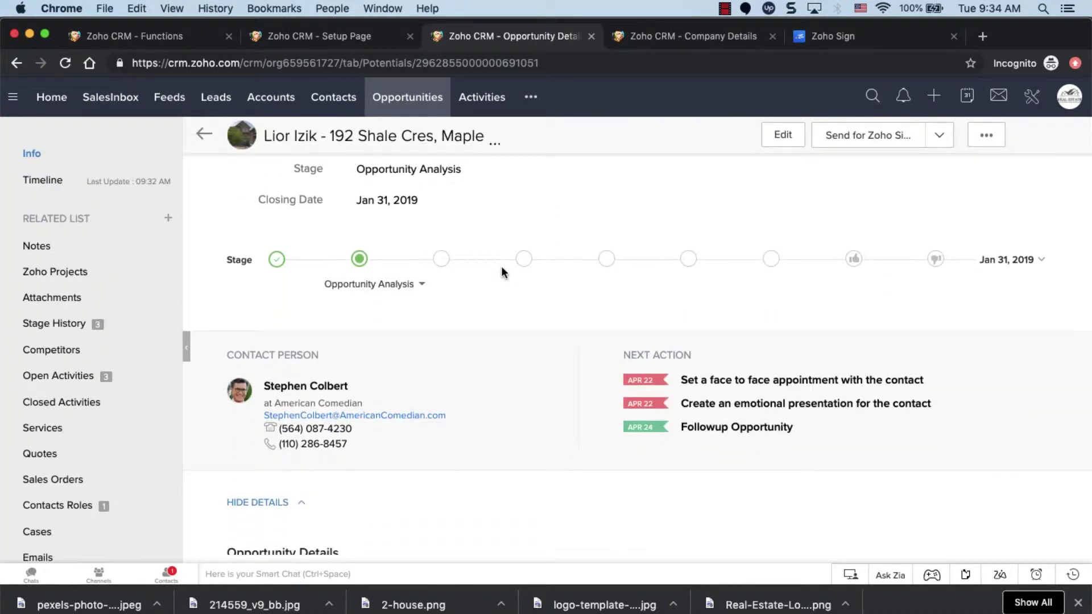
{"action": "scroll", "coordinate": [501, 267], "scroll_direction": "down", "scroll_amount": 3}
{"action": "scroll", "coordinate": [501, 267], "scroll_direction": "down", "scroll_amount": 3}
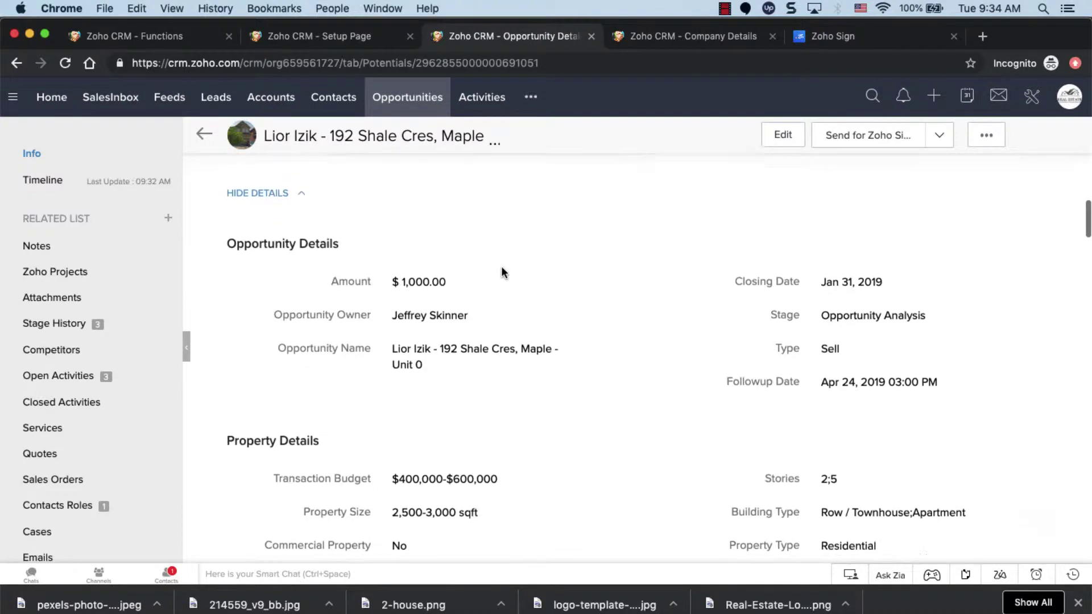
{"action": "scroll", "coordinate": [502, 267], "scroll_direction": "down", "scroll_amount": 1}
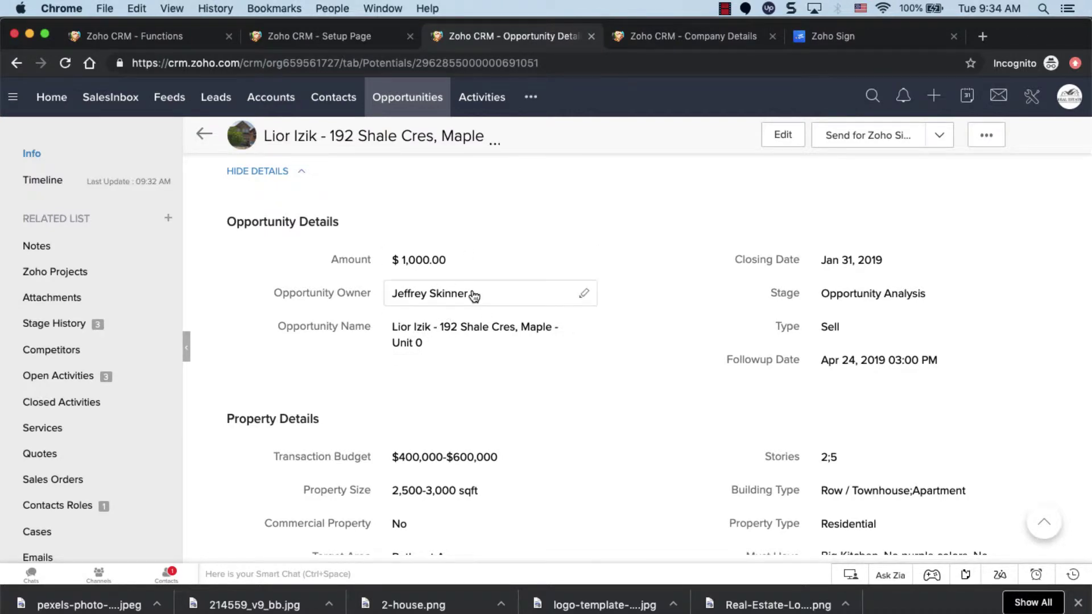
{"action": "left_click", "coordinate": [826, 38]}
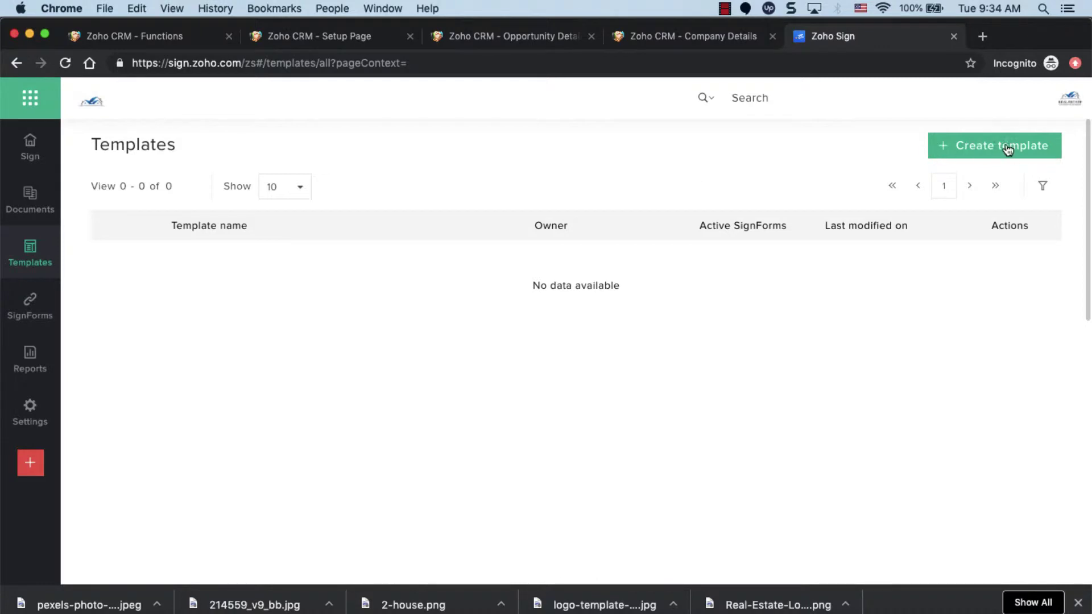
- Create a new Zoho Sign template from contract.pdf in the Downloads folder
{"action": "left_click", "coordinate": [982, 149]}
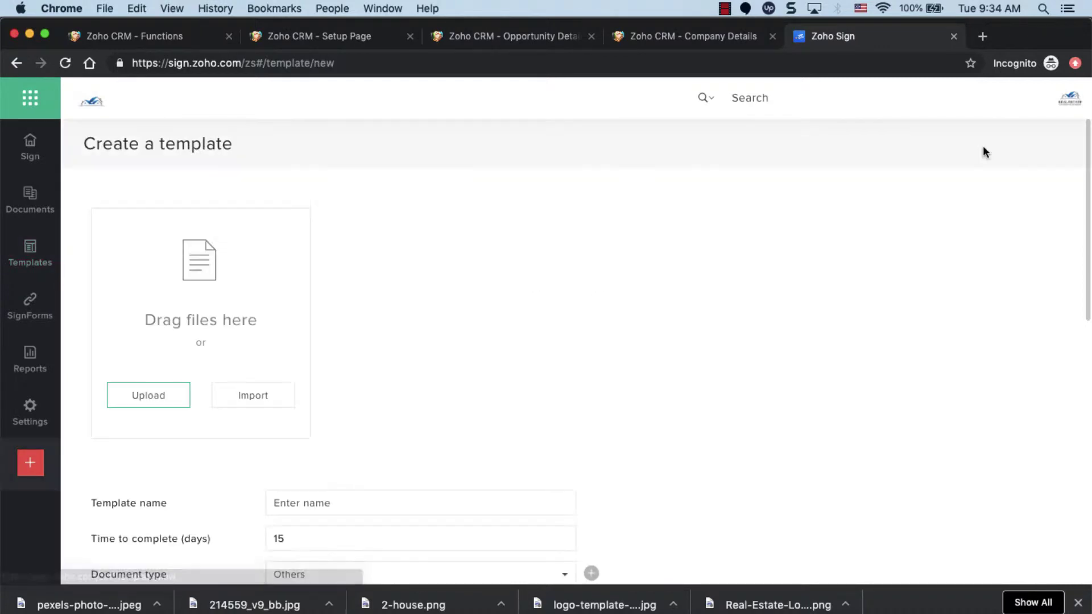
{"action": "left_click", "coordinate": [150, 394]}
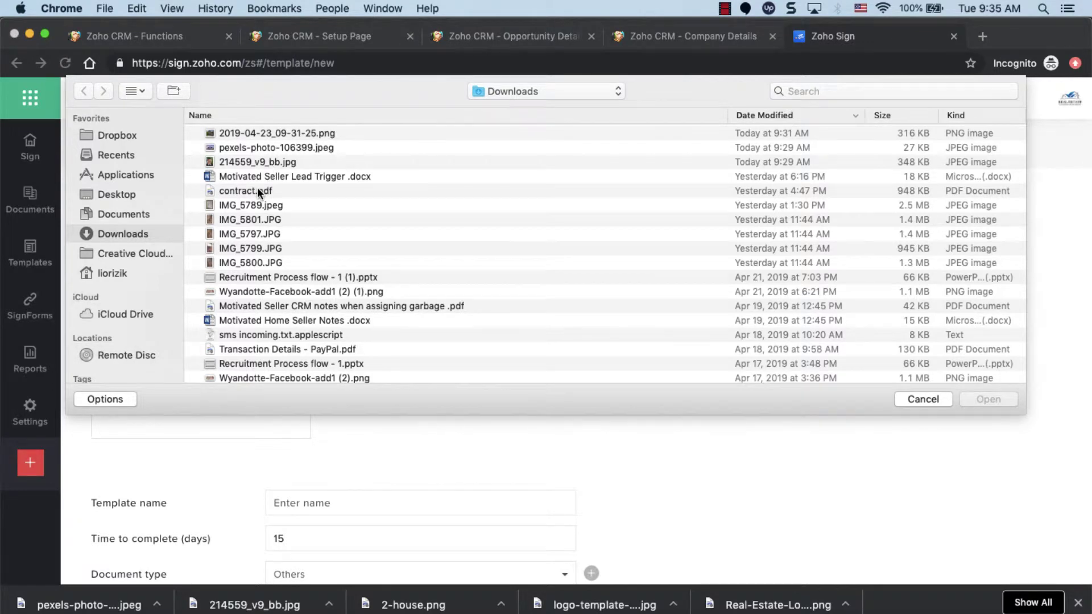
{"action": "double_click", "coordinate": [257, 188]}
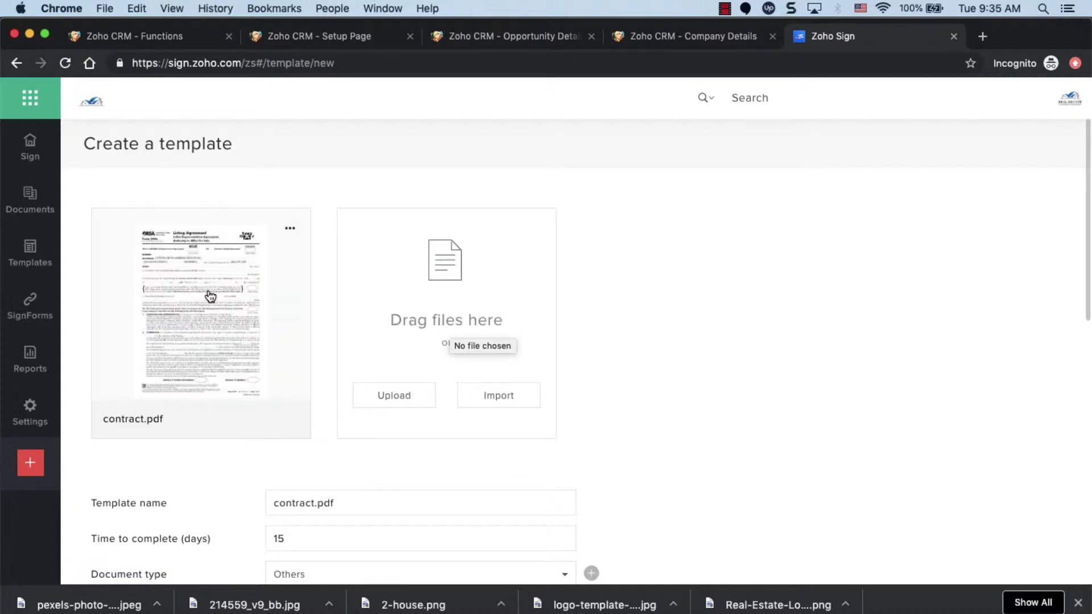
- Rename the template to 'Listing Agreement'
{"action": "scroll", "coordinate": [210, 297], "scroll_direction": "down", "scroll_amount": 5}
{"action": "left_click", "coordinate": [326, 363]}
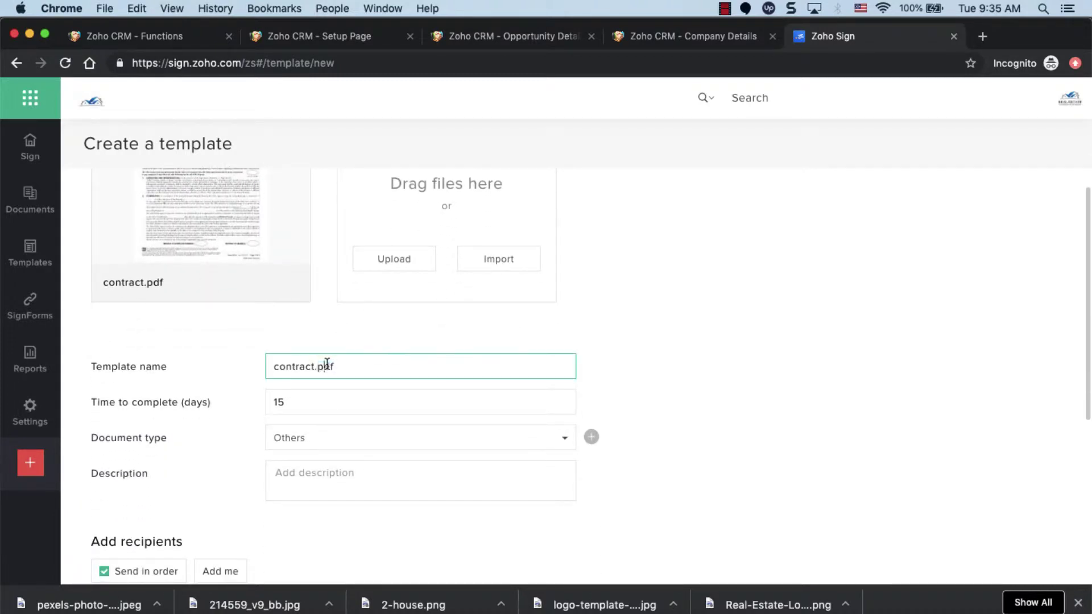
{"action": "double_click", "coordinate": [327, 364]}
{"action": "type", "text": "A"}
{"action": "key", "text": "super+a"}
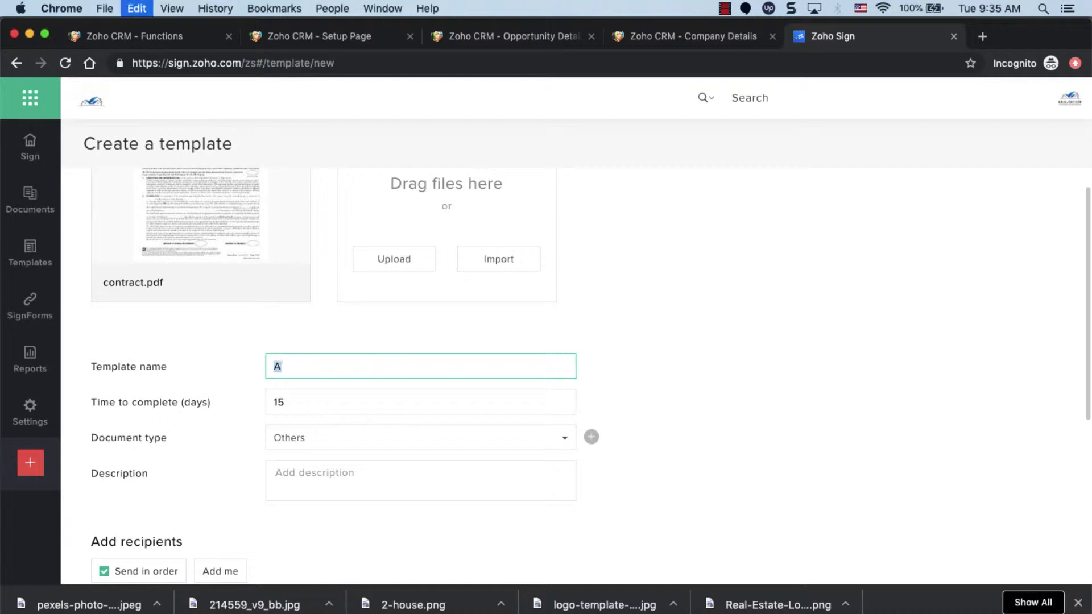
{"action": "type", "text": "ting A"}
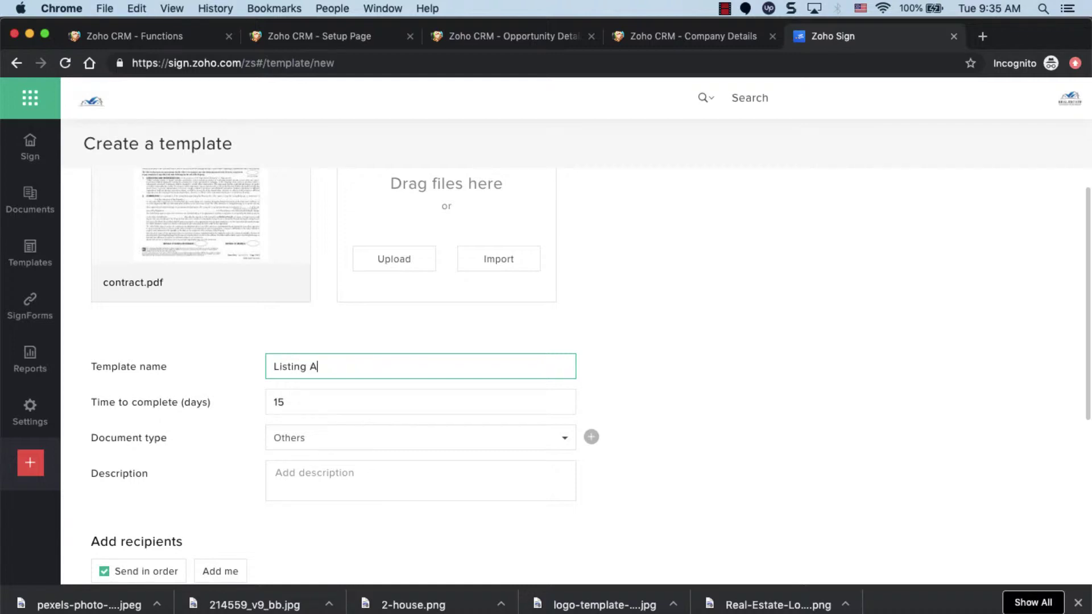
{"action": "type", "text": "greement"}
- Set time to complete to 7 days and document type to Legal Document
{"action": "scroll", "coordinate": [413, 395], "scroll_direction": "down", "scroll_amount": 1}
{"action": "double_click", "coordinate": [345, 353]}
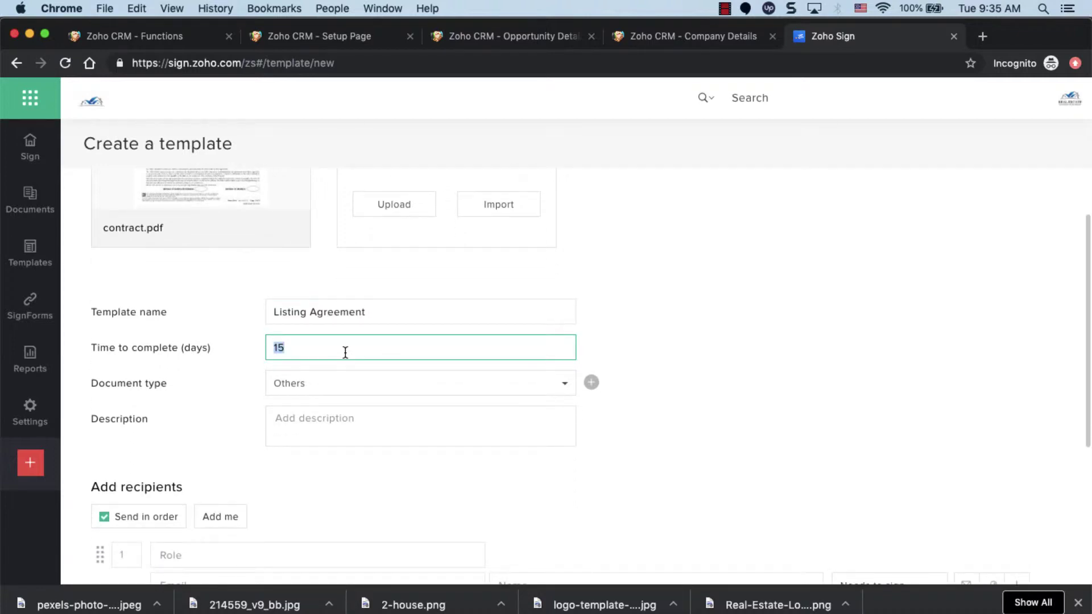
{"action": "type", "text": "7"}
{"action": "scroll", "coordinate": [398, 330], "scroll_direction": "down", "scroll_amount": 2}
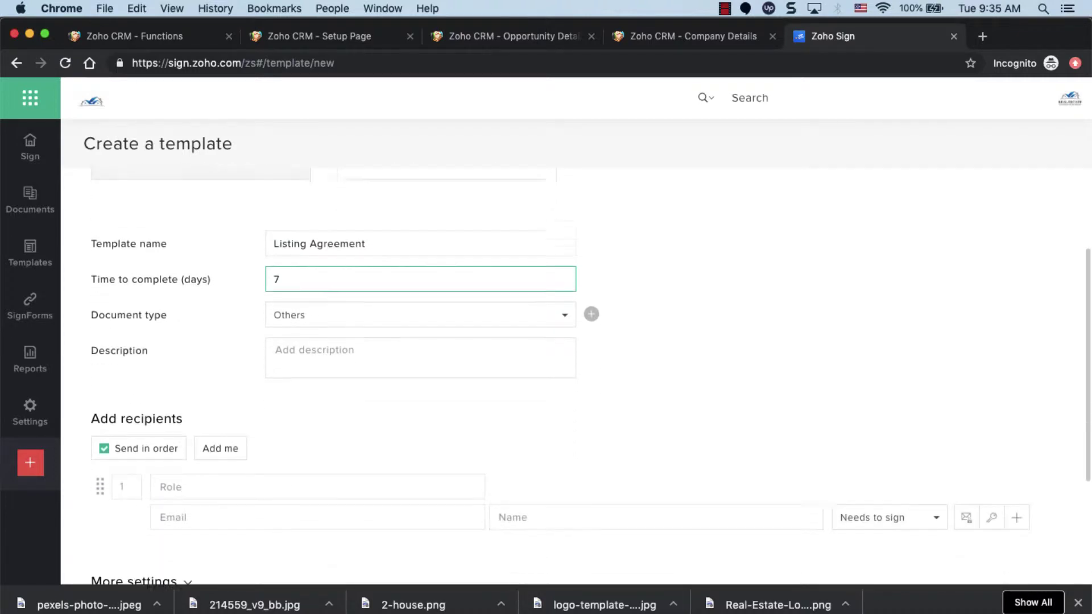
{"action": "left_click", "coordinate": [409, 319]}
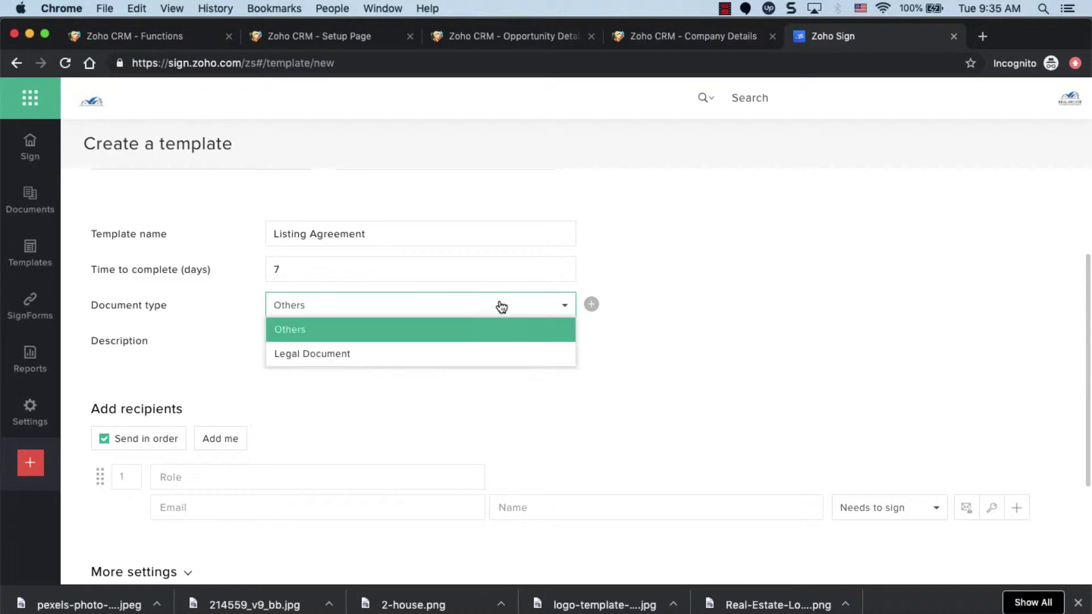
{"action": "left_click", "coordinate": [355, 357]}
- Give the first recipient the role 'Client'
{"action": "scroll", "coordinate": [437, 408], "scroll_direction": "down", "scroll_amount": 2}
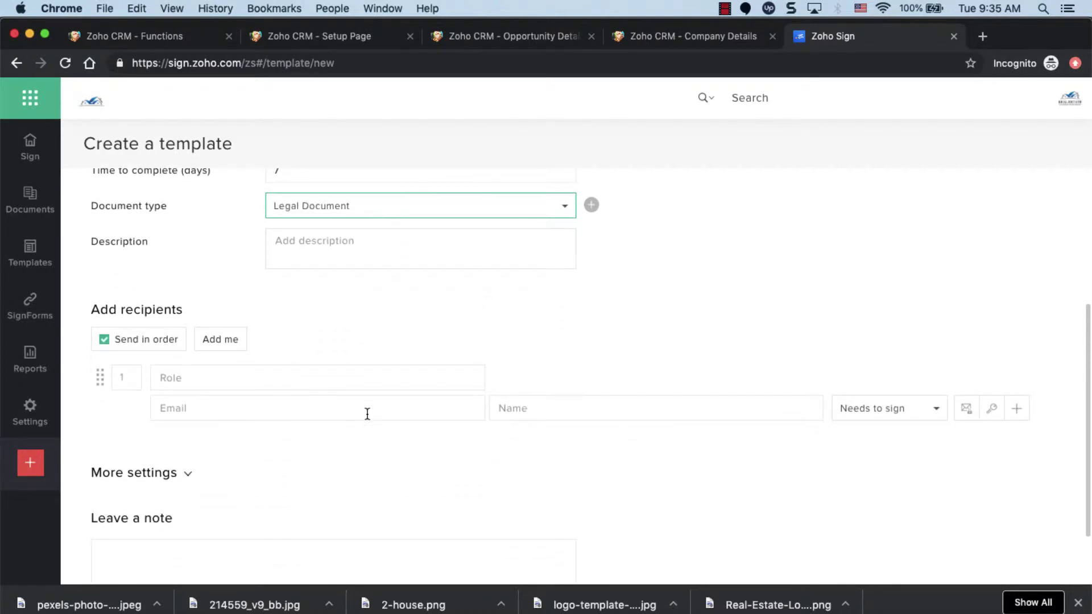
{"action": "left_click", "coordinate": [186, 378]}
{"action": "type", "text": "Client"}
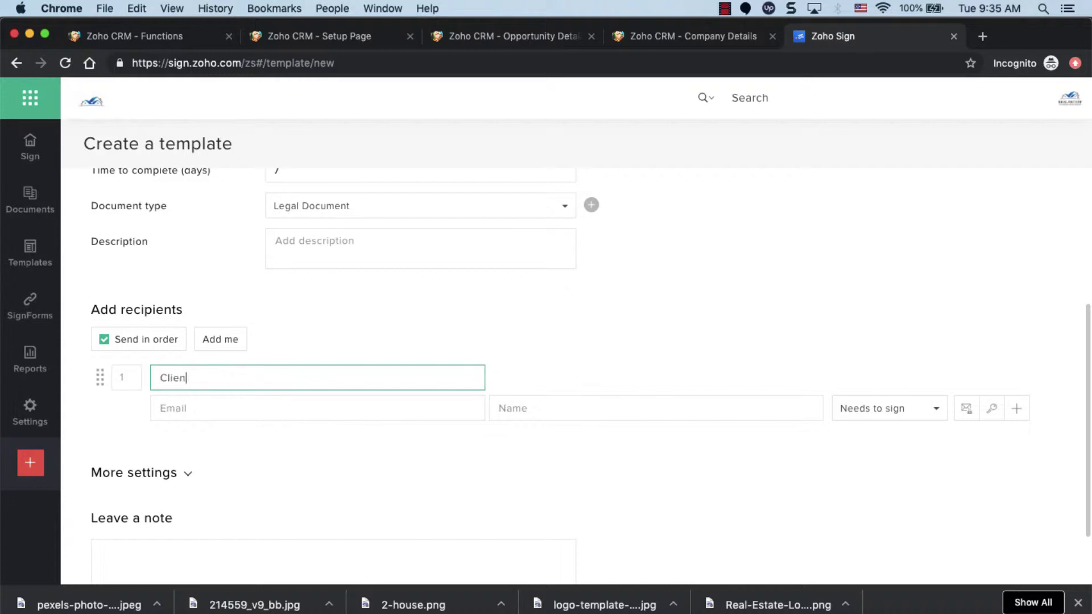
{"action": "scroll", "coordinate": [209, 375], "scroll_direction": "down", "scroll_amount": 1}
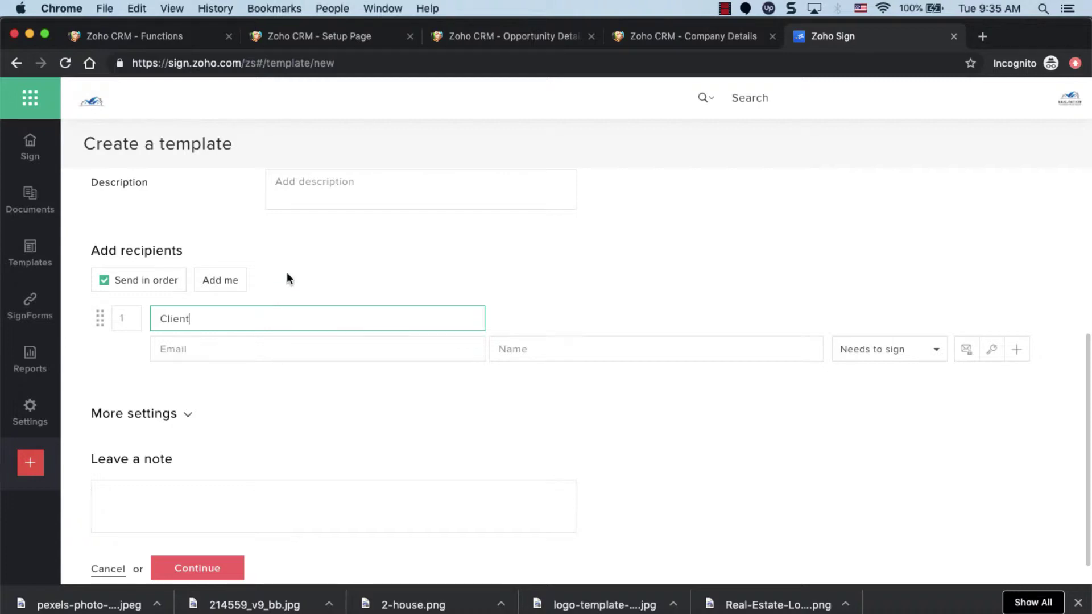
- Add yourself as the second signer, discarding an extra empty recipient row
{"action": "left_click", "coordinate": [235, 285]}
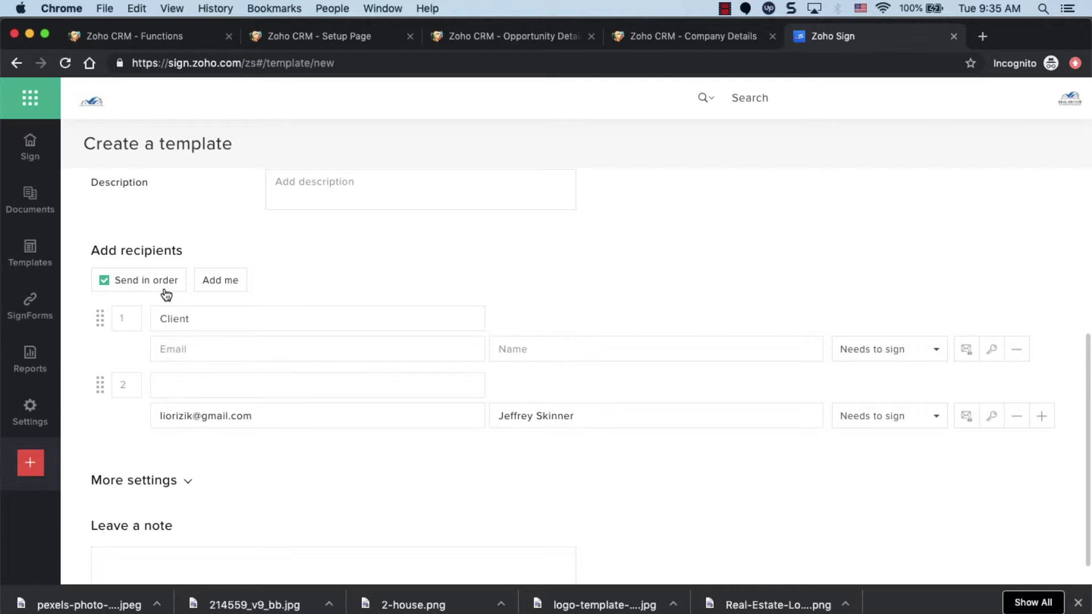
{"action": "left_click", "coordinate": [1042, 416]}
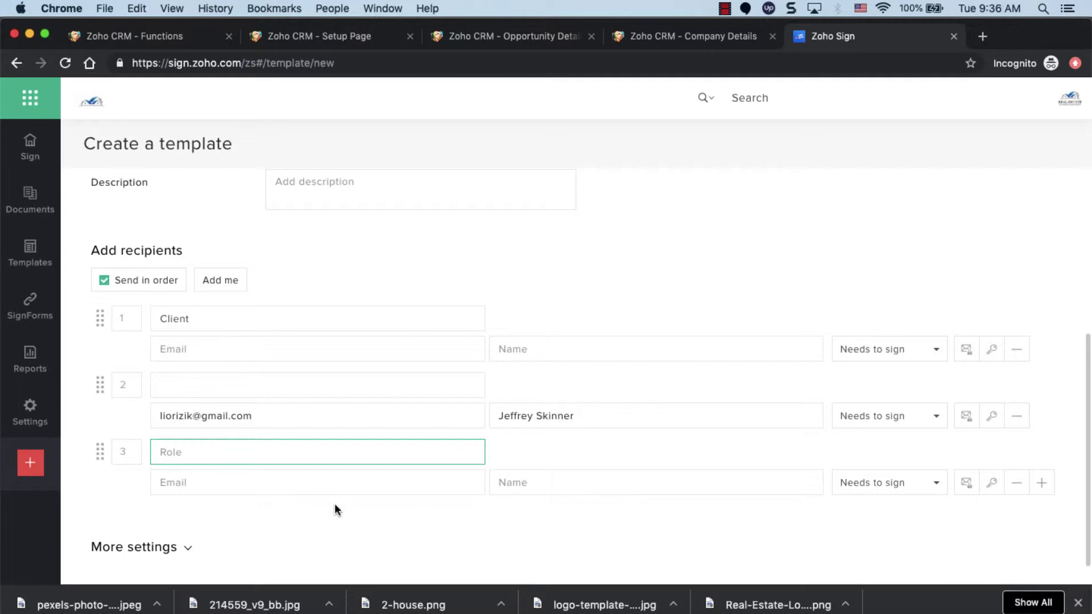
{"action": "left_click", "coordinate": [1017, 482]}
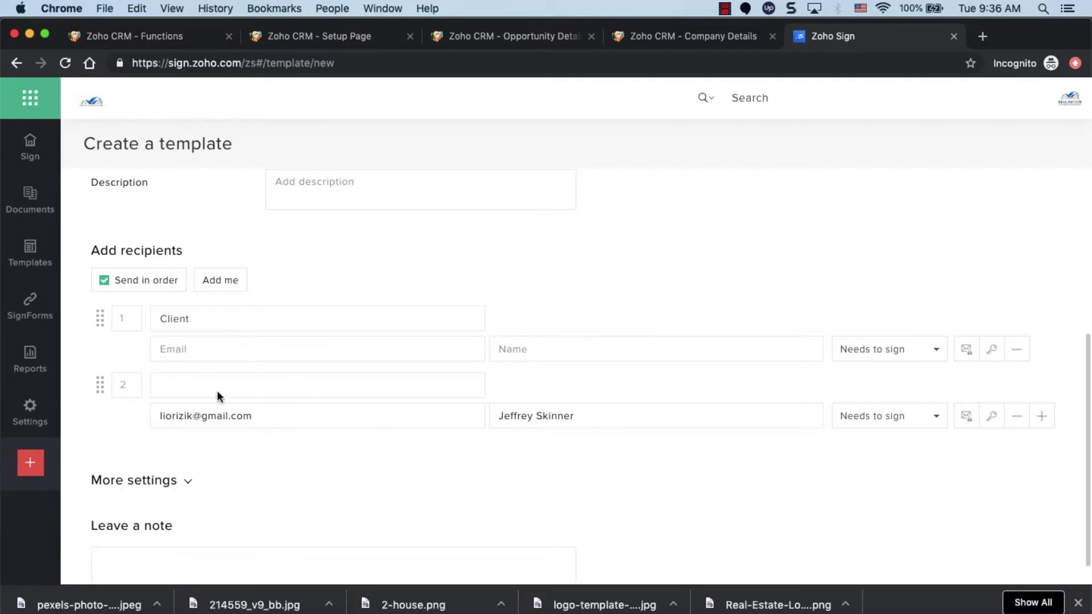
- Under More settings, change the reminder interval from 5 days to 1 day
{"action": "scroll", "coordinate": [206, 350], "scroll_direction": "down", "scroll_amount": 3}
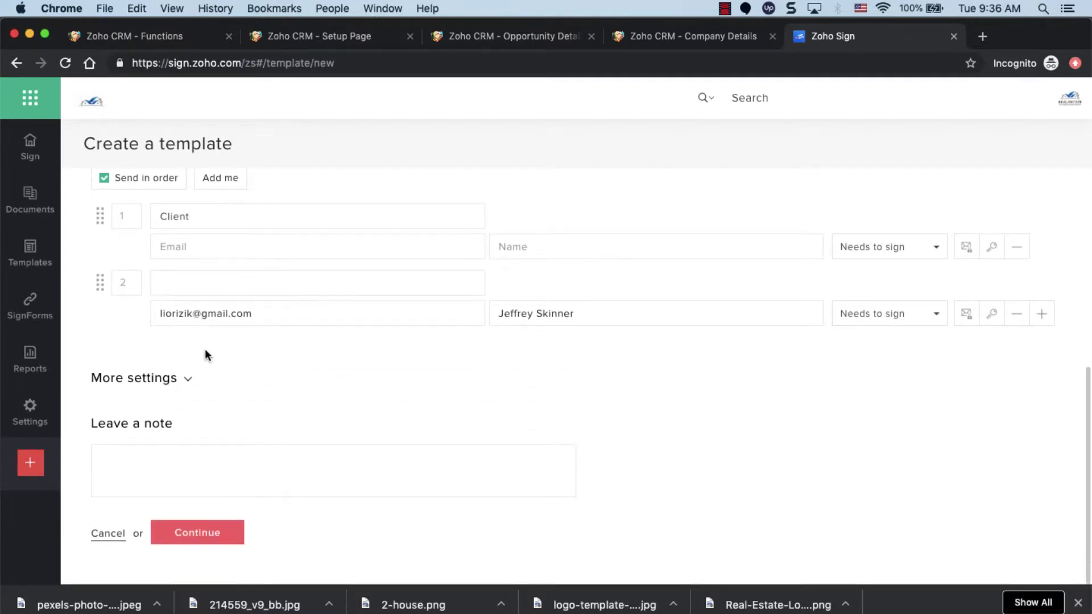
{"action": "left_click", "coordinate": [185, 387]}
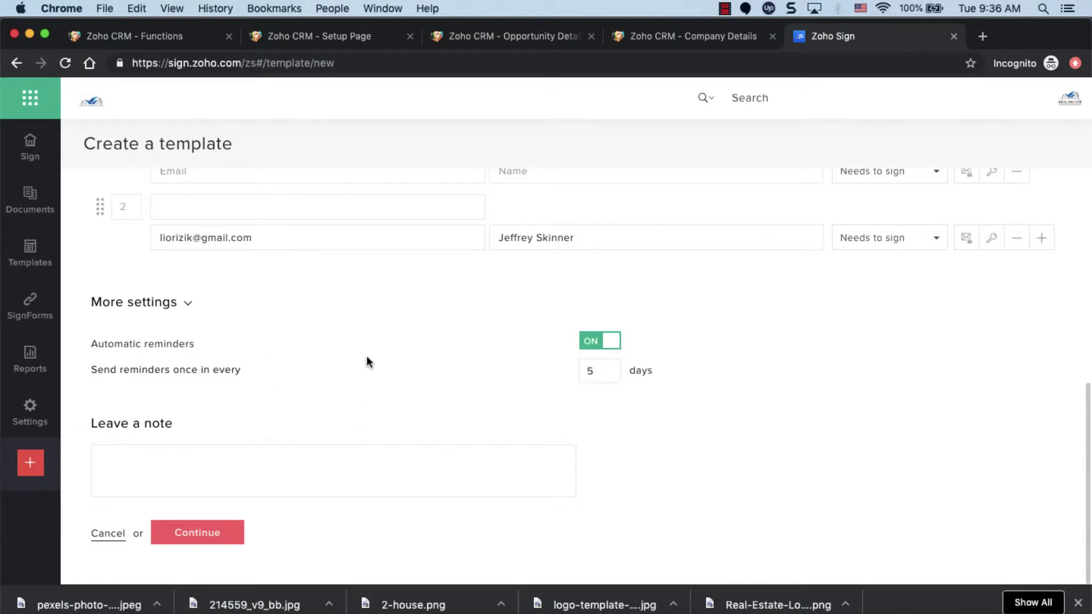
{"action": "double_click", "coordinate": [603, 377]}
{"action": "type", "text": "1"}
{"action": "left_click", "coordinate": [602, 372]}
- Move on to field placement and make 'Prefill by you' the active recipient
{"action": "left_click", "coordinate": [205, 533]}
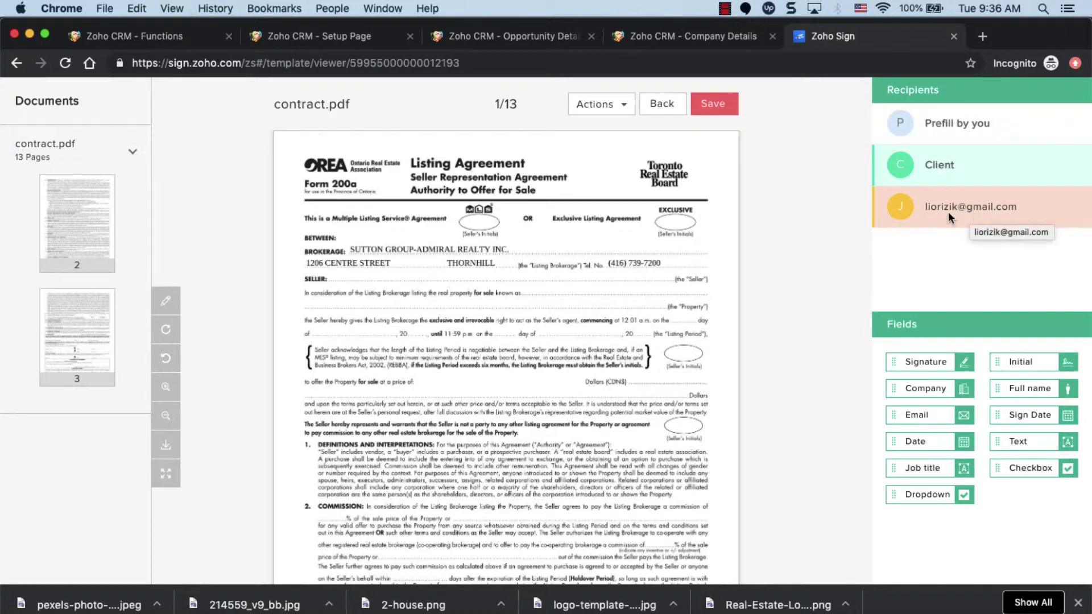
{"action": "left_click", "coordinate": [952, 124]}
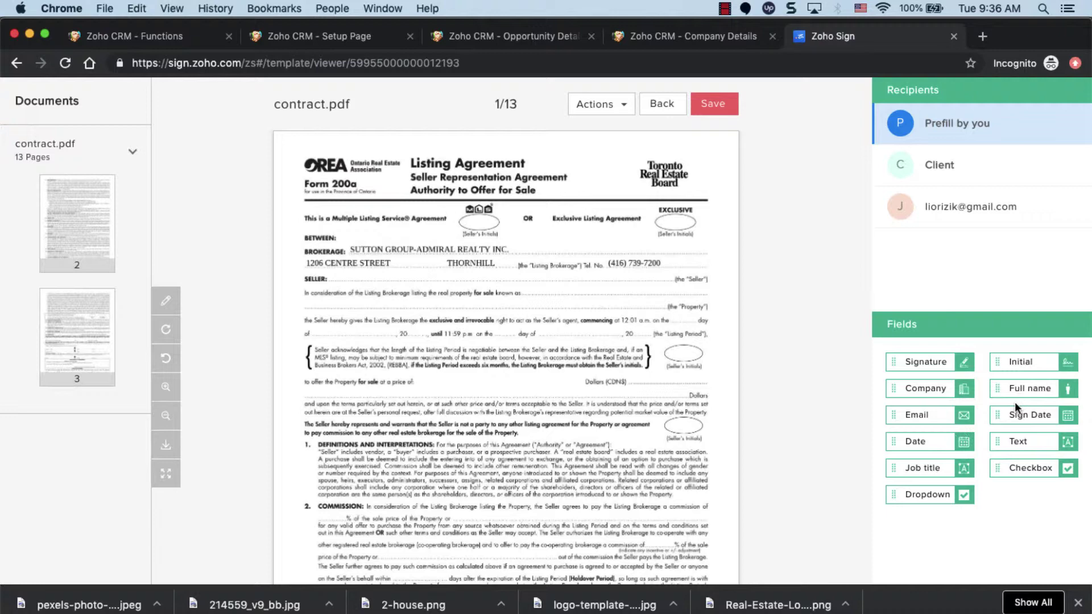
- Place a Full name field on the SELLER line and a 'Street' text field below it
{"action": "mouse_move", "coordinate": [1038, 386]}
{"action": "left_mouse_down"}
{"action": "mouse_move", "coordinate": [369, 278]}
{"action": "mouse_move", "coordinate": [466, 278]}
{"action": "left_mouse_up"}
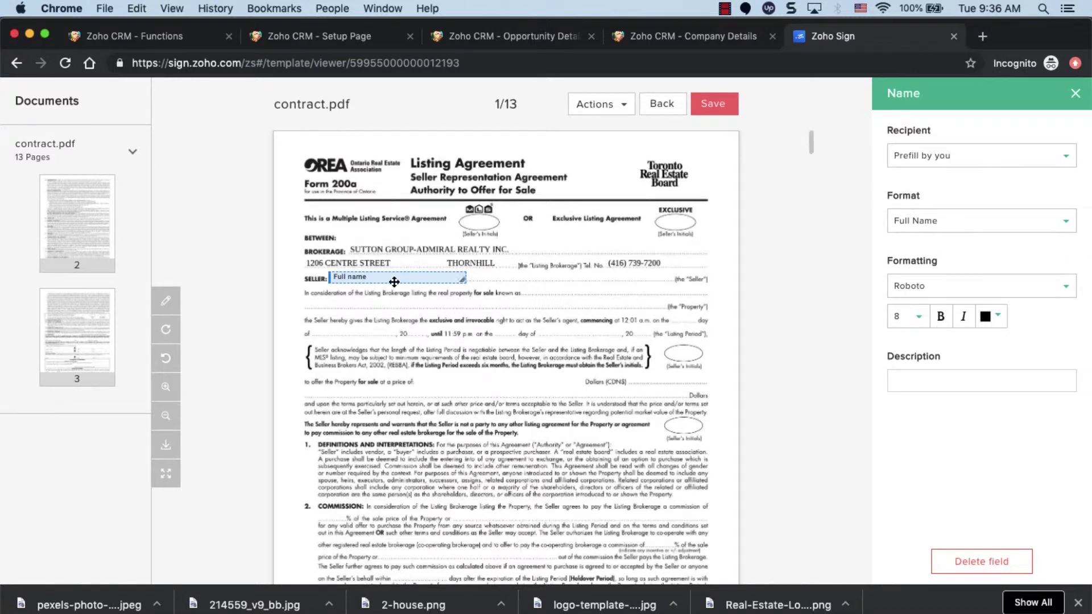
{"action": "left_click", "coordinate": [412, 306]}
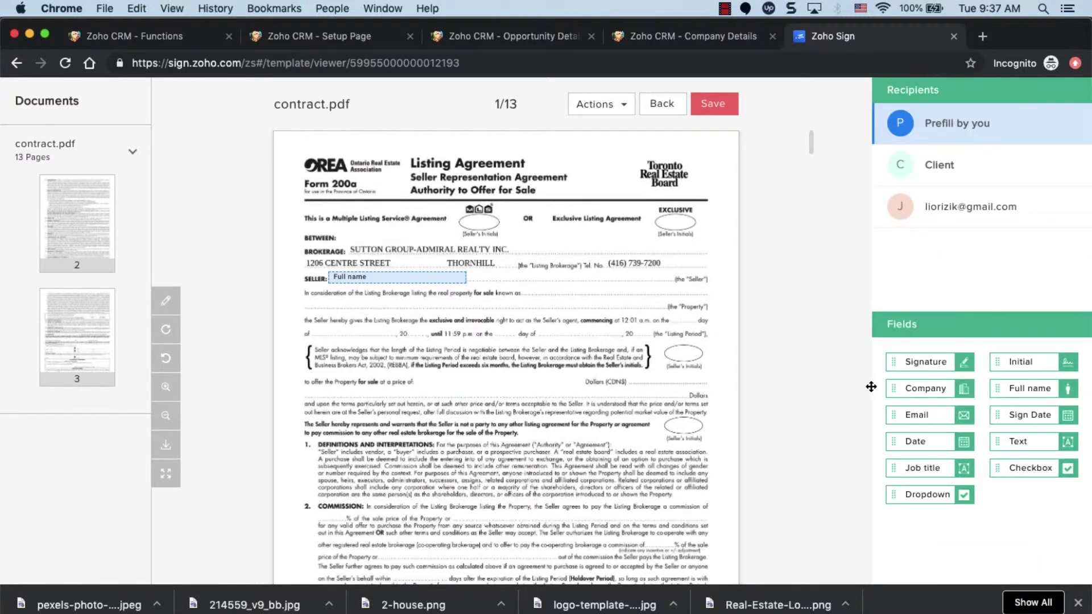
{"action": "mouse_move", "coordinate": [1018, 441]}
{"action": "left_mouse_down"}
{"action": "mouse_move", "coordinate": [356, 300]}
{"action": "mouse_move", "coordinate": [347, 309]}
{"action": "left_mouse_up"}
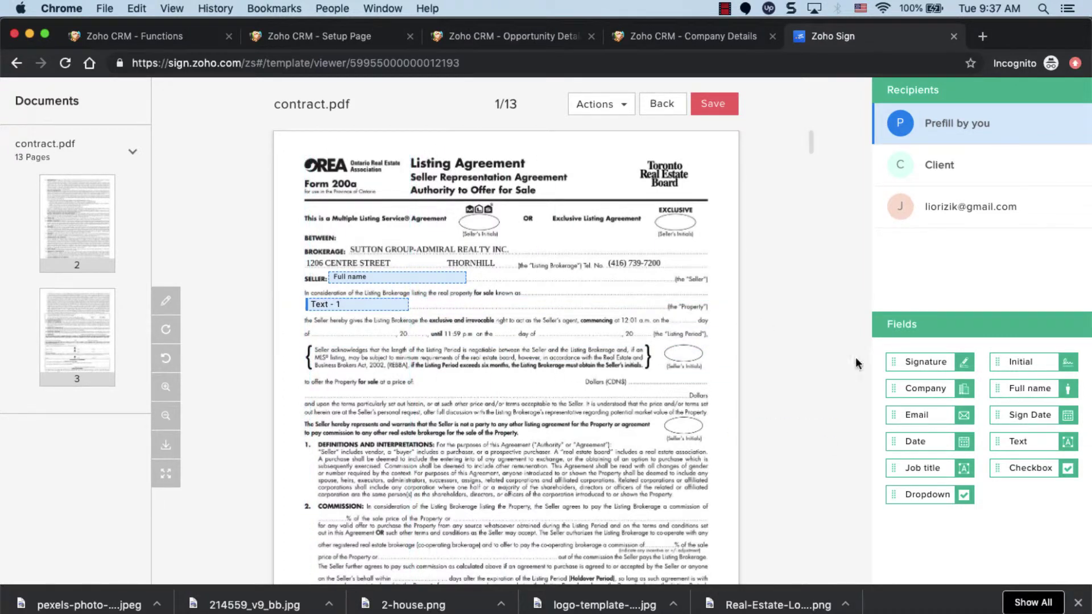
{"action": "left_click", "coordinate": [391, 306]}
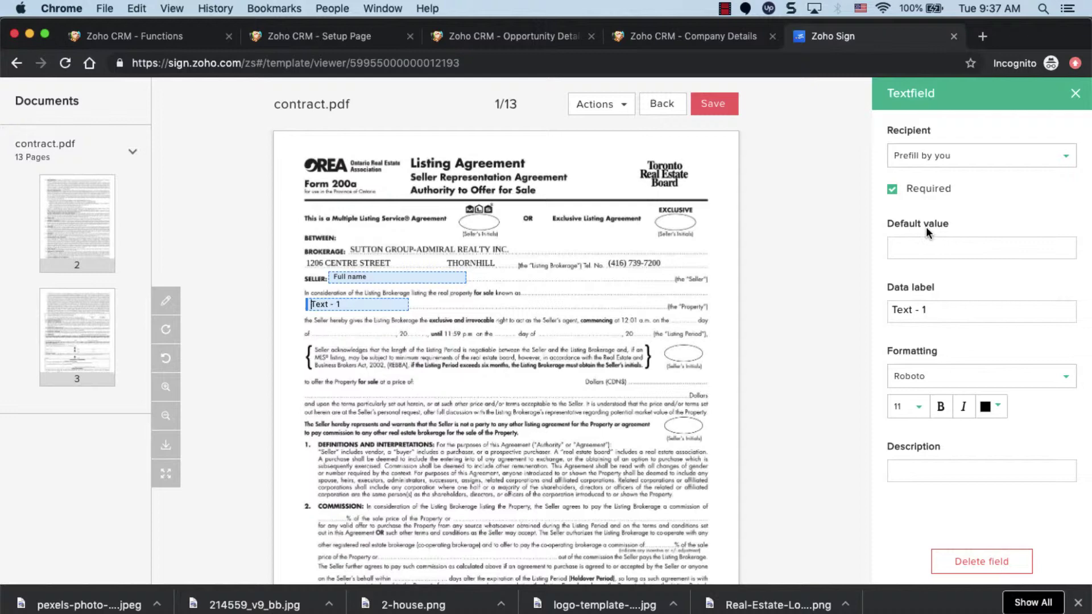
{"action": "triple_click", "coordinate": [922, 310]}
{"action": "type", "text": "Str"}
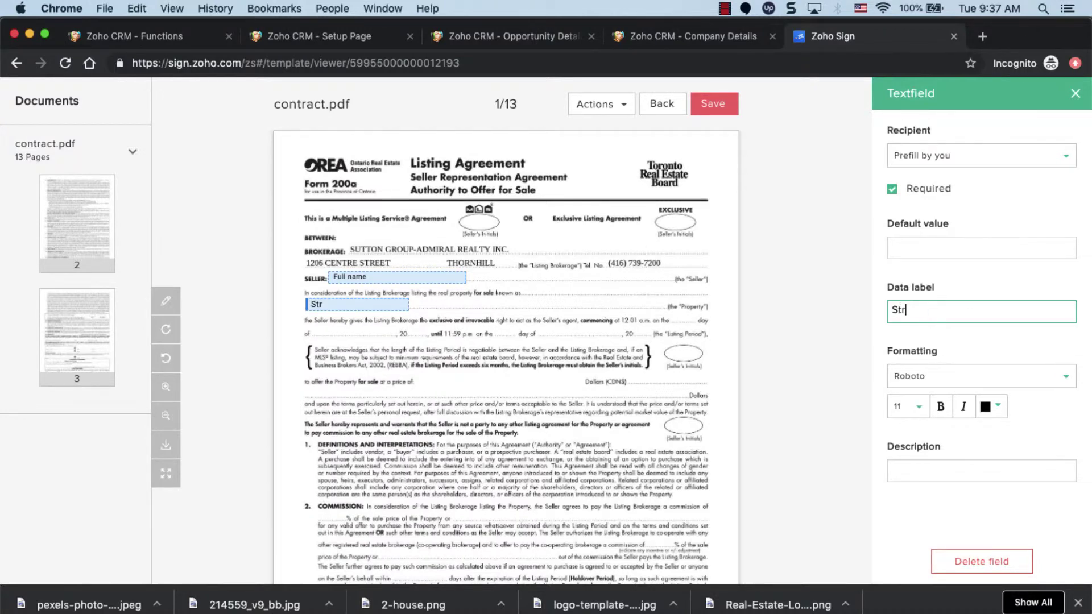
{"action": "type", "text": "eet"}
{"action": "left_click", "coordinate": [657, 375]}
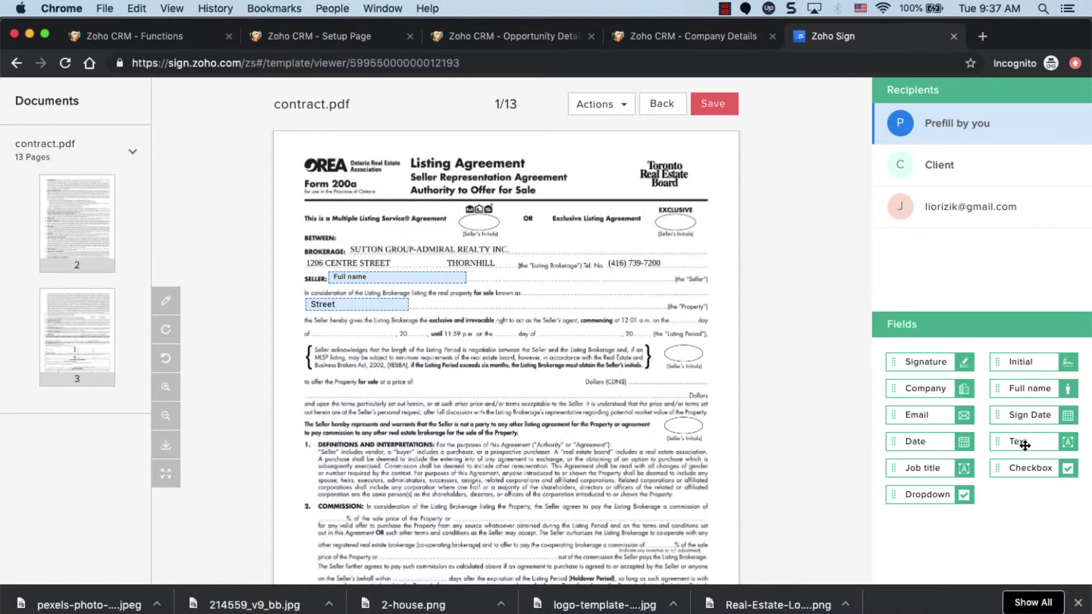
- Add 'City' and 'Province' text fields beside the Street field
{"action": "left_click_drag", "start_coordinate": [1024, 441], "coordinate": [453, 317]}
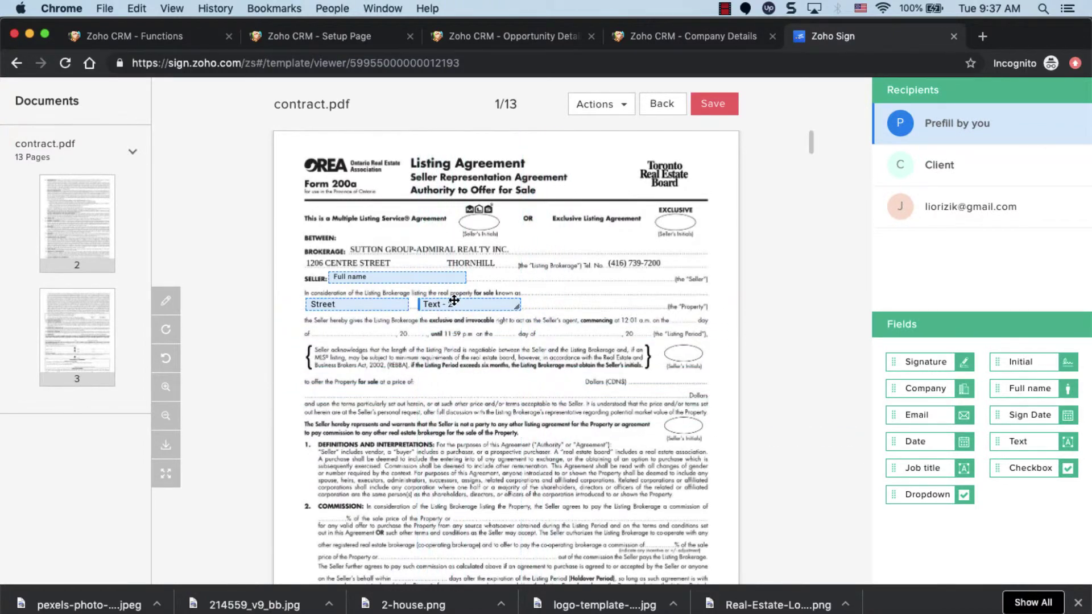
{"action": "left_click", "coordinate": [452, 303]}
{"action": "triple_click", "coordinate": [942, 310]}
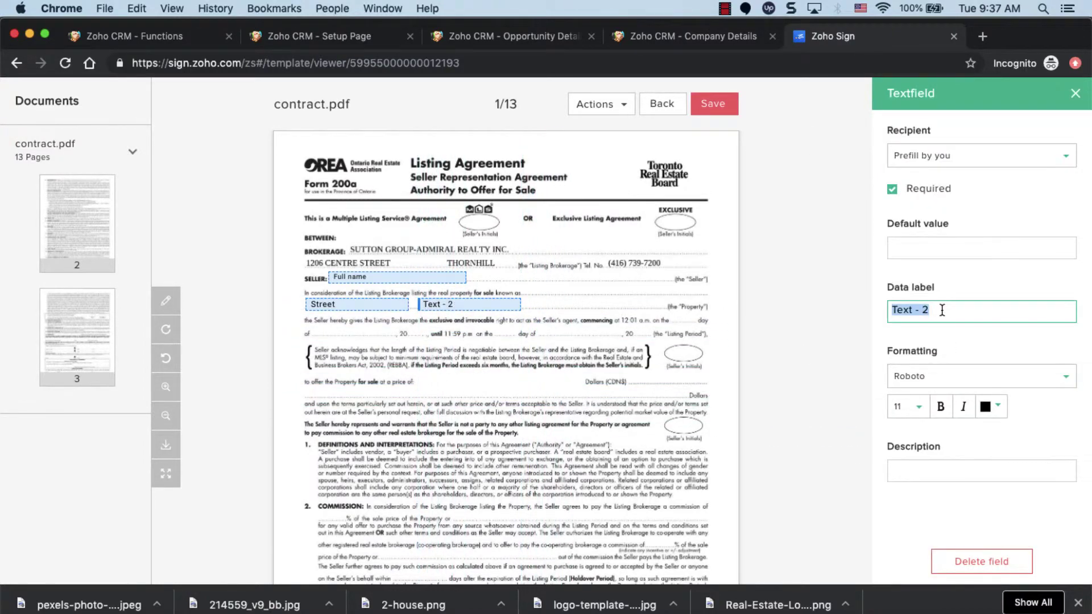
{"action": "type", "text": "City"}
{"action": "left_click", "coordinate": [561, 328]}
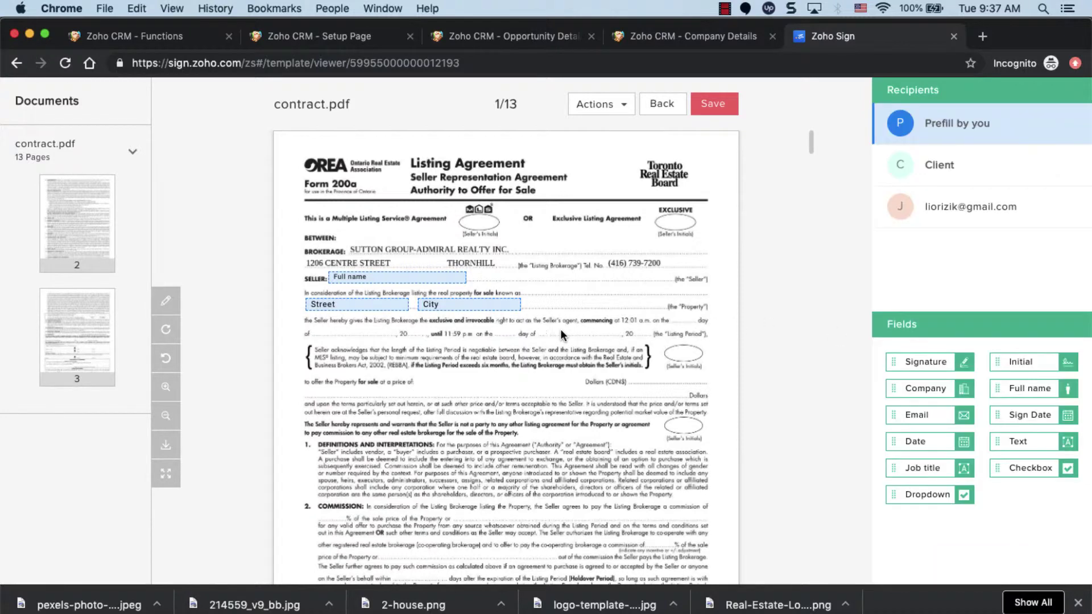
{"action": "mouse_move", "coordinate": [1021, 442]}
{"action": "left_mouse_down"}
{"action": "mouse_move", "coordinate": [621, 371]}
{"action": "mouse_move", "coordinate": [568, 309]}
{"action": "left_mouse_up"}
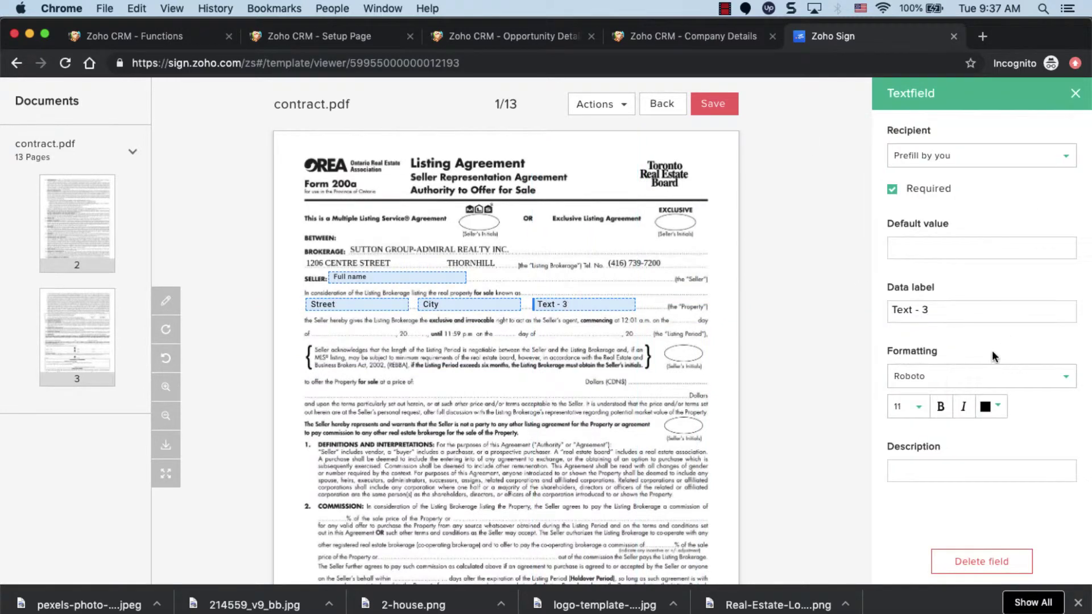
{"action": "left_click", "coordinate": [929, 309]}
{"action": "triple_click", "coordinate": [944, 309]}
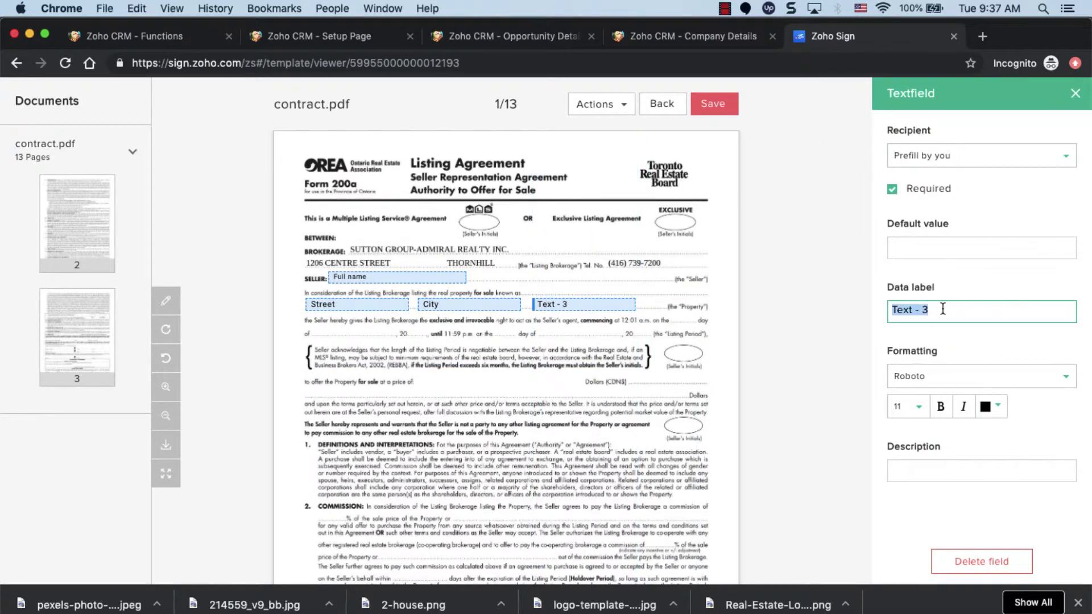
{"action": "type", "text": "Province"}
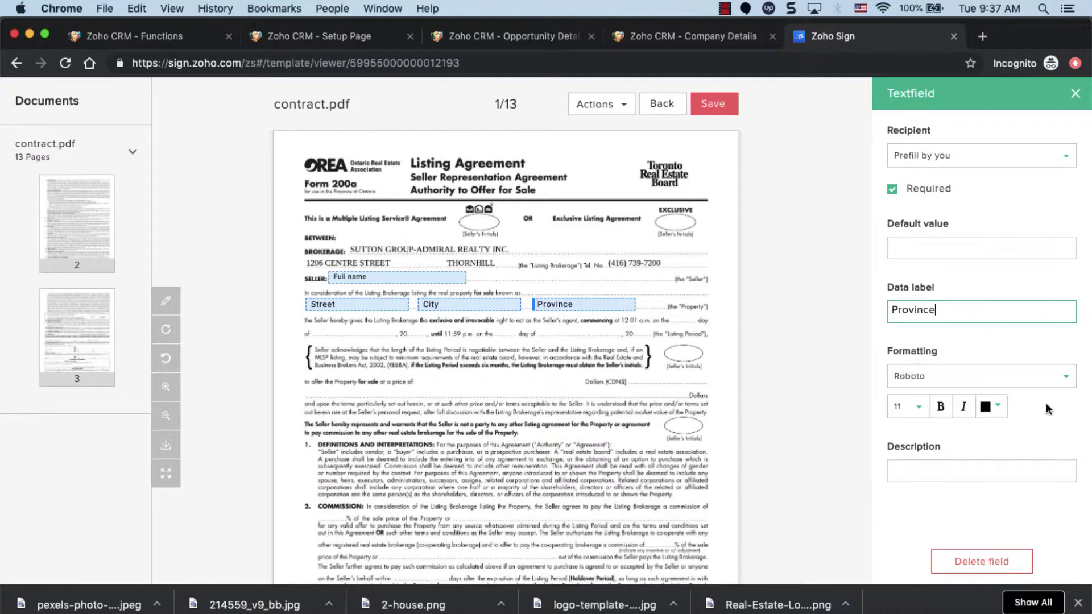
- Place Client initial fields on the three seller's-initials ovals
{"action": "left_click", "coordinate": [793, 371]}
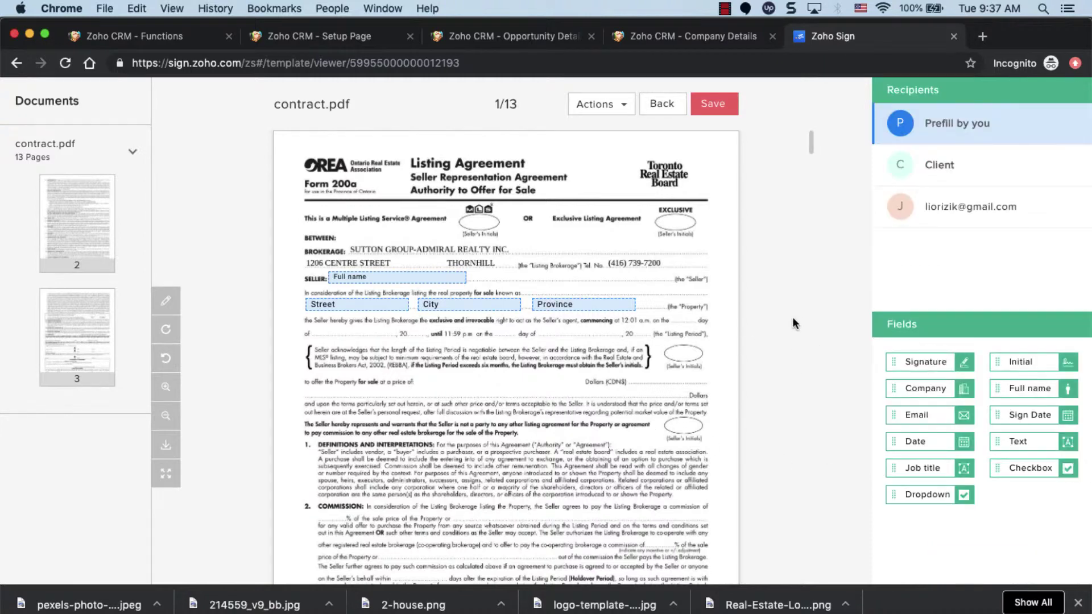
{"action": "left_click", "coordinate": [940, 170]}
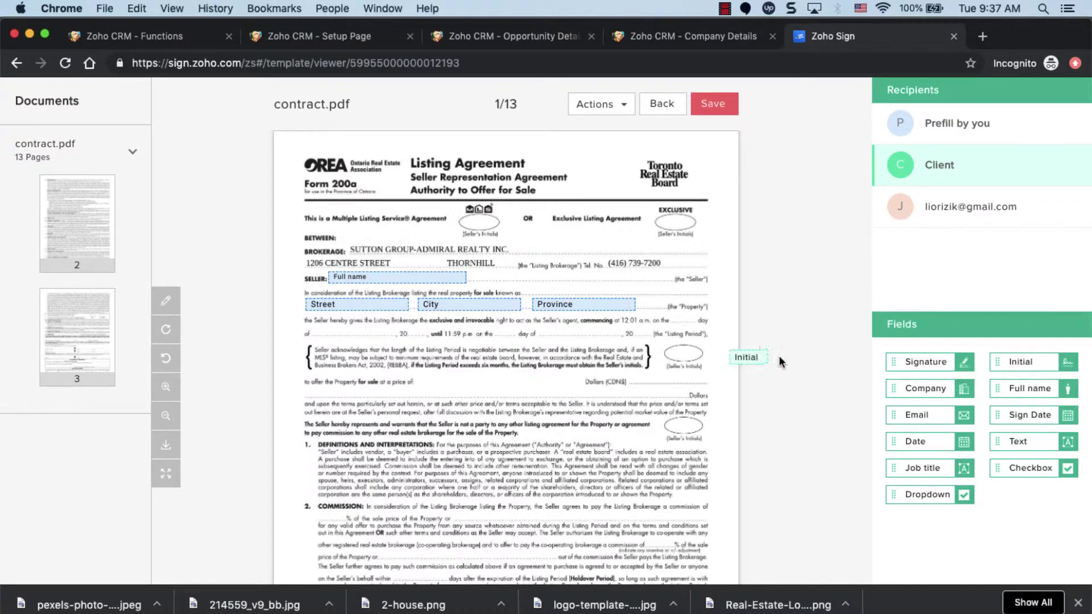
{"action": "left_click_drag", "start_coordinate": [1046, 364], "coordinate": [686, 353]}
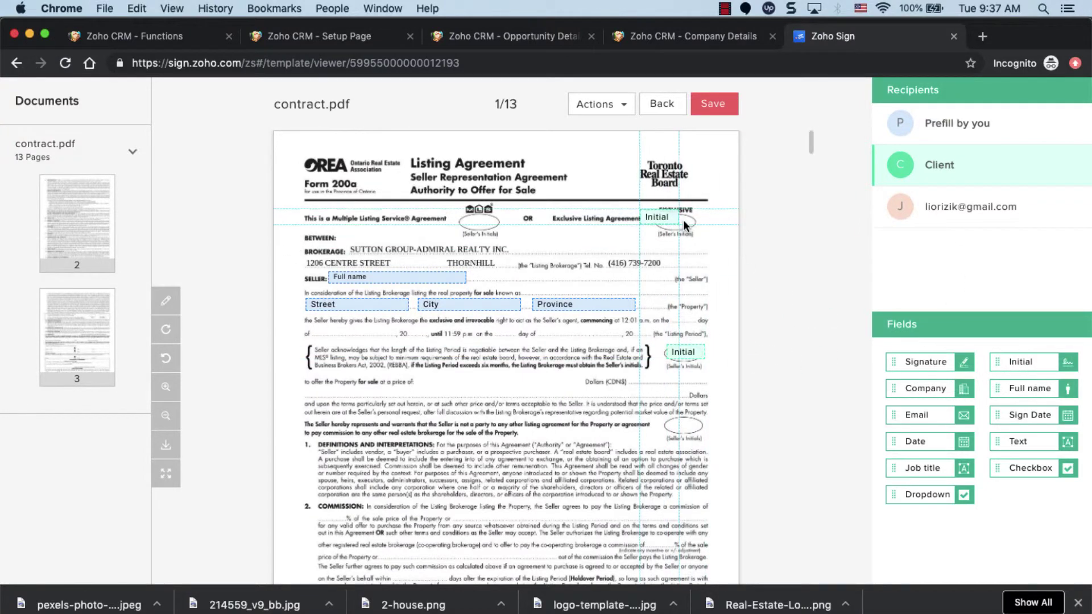
{"action": "left_click_drag", "start_coordinate": [1034, 365], "coordinate": [698, 227]}
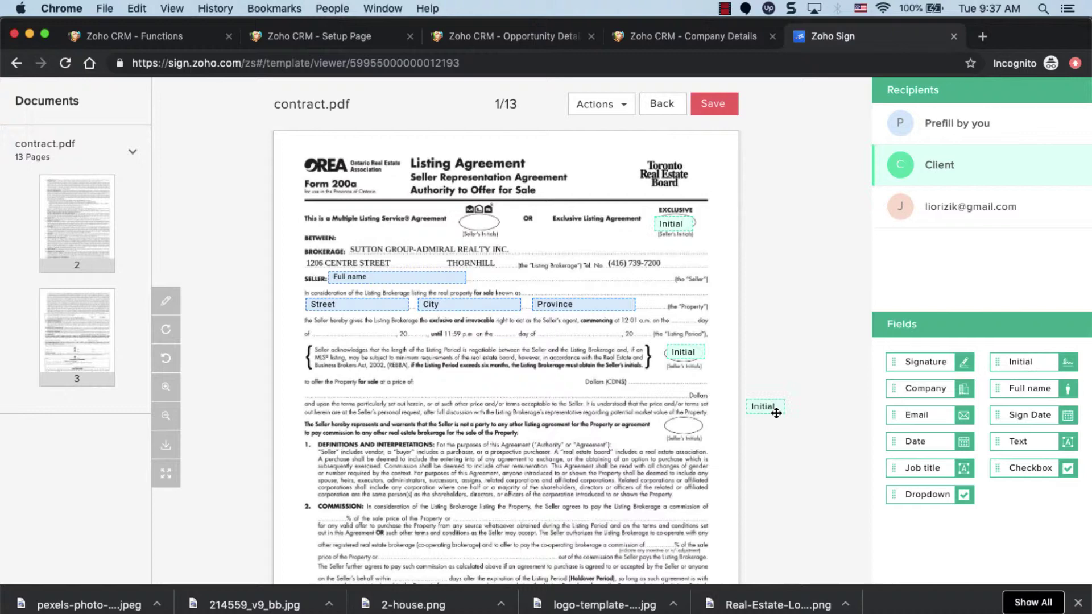
{"action": "left_click_drag", "start_coordinate": [1032, 360], "coordinate": [685, 425]}
- Put the second signer's initial on the MLS oval and save the template
{"action": "left_click", "coordinate": [970, 210]}
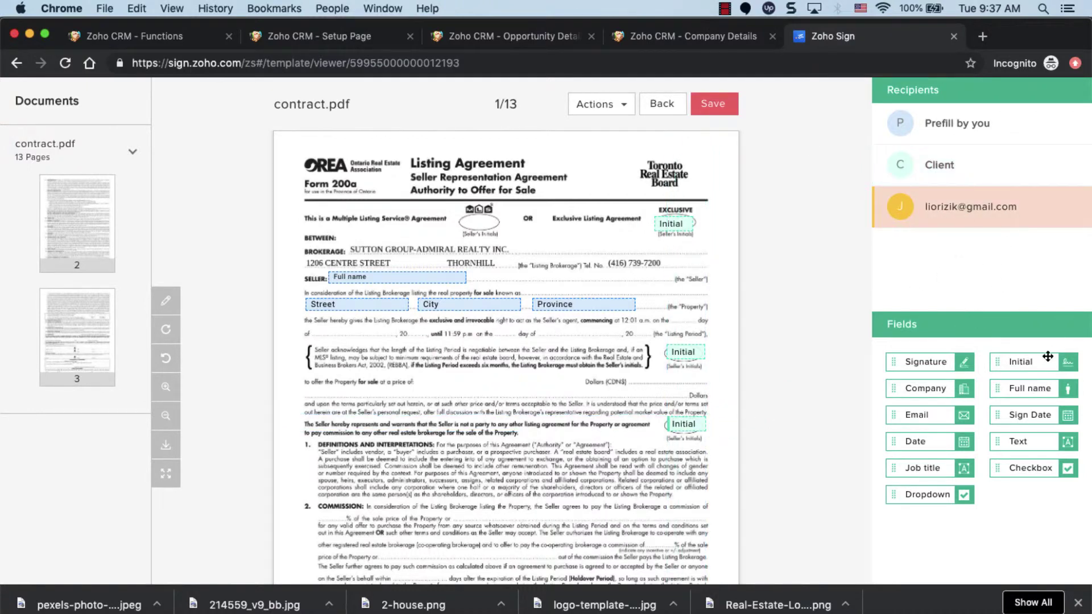
{"action": "left_click_drag", "start_coordinate": [1048, 356], "coordinate": [510, 223]}
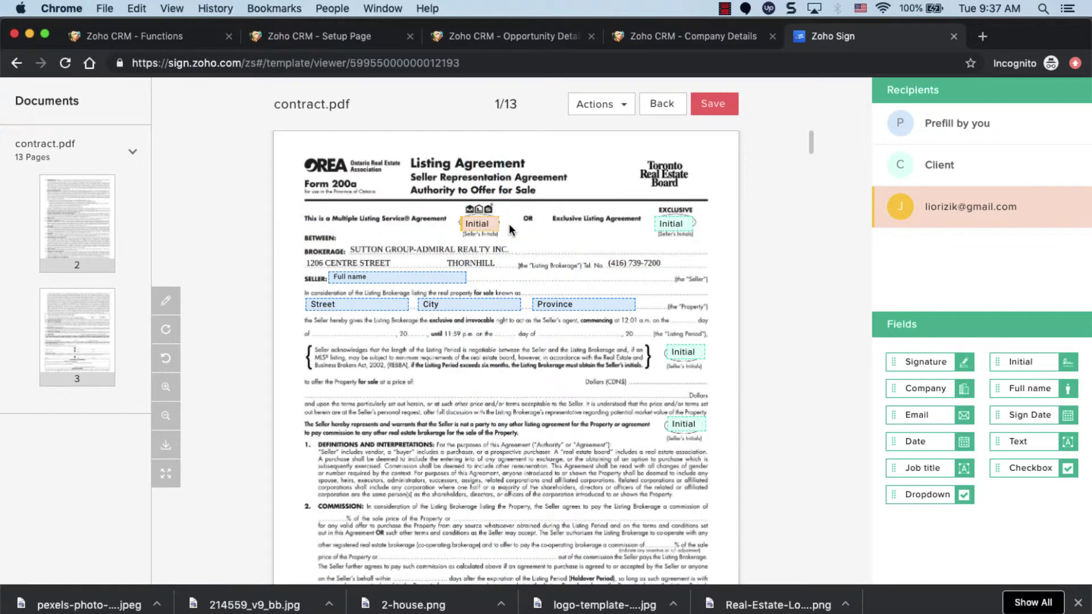
{"action": "mouse_move", "coordinate": [469, 304]}
{"action": "left_click", "coordinate": [718, 103]}
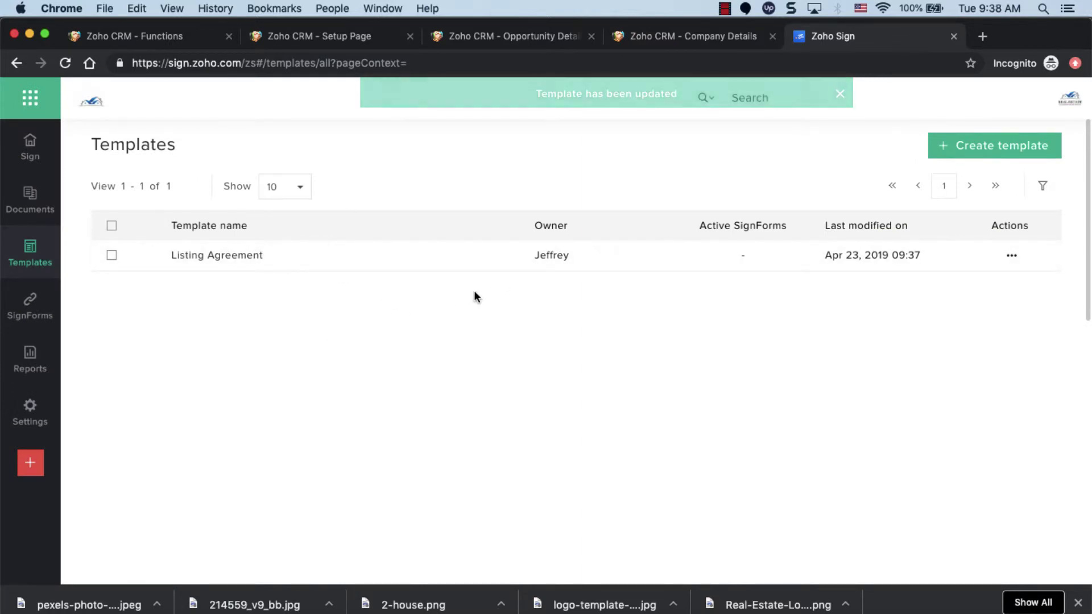
- From the opportunity record, send with Zoho Sign and attach the Listing Agreement template
{"action": "left_click", "coordinate": [517, 37]}
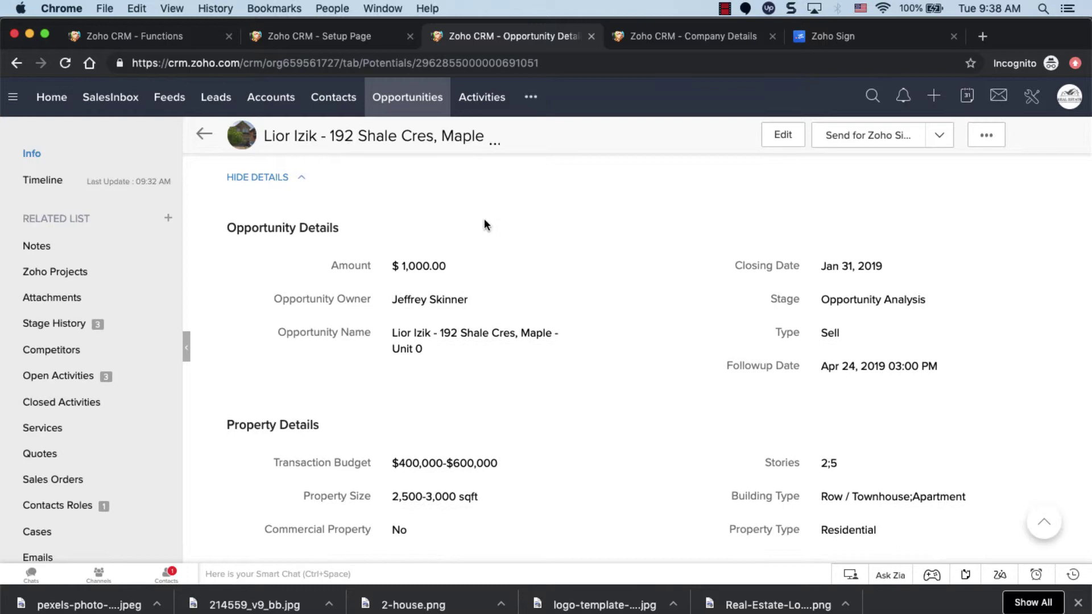
{"action": "scroll", "coordinate": [484, 218], "scroll_direction": "up", "scroll_amount": 10}
{"action": "left_click", "coordinate": [866, 136]}
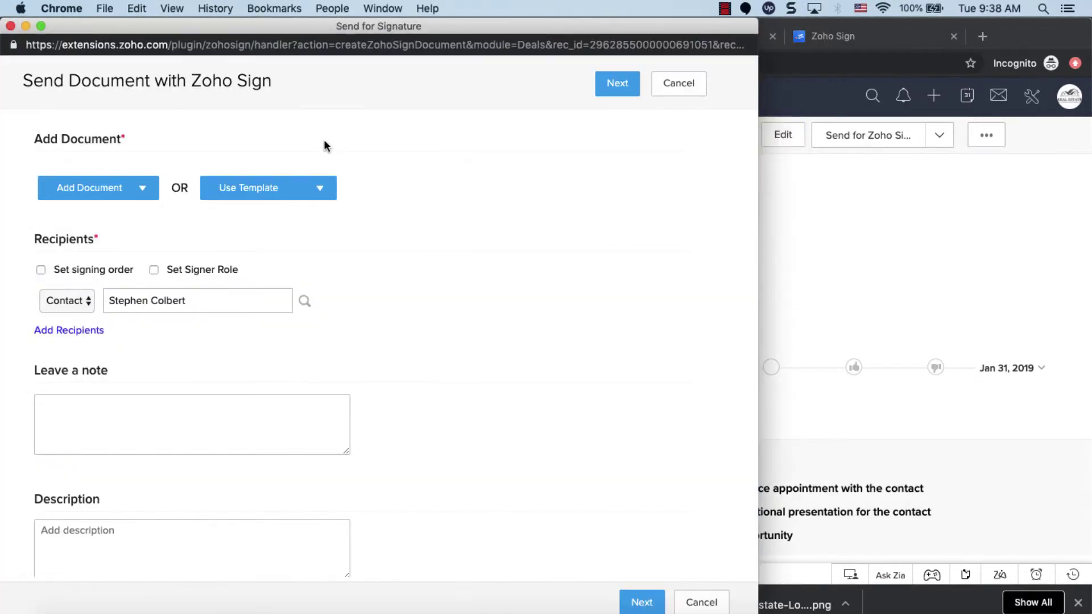
{"action": "left_click", "coordinate": [272, 191]}
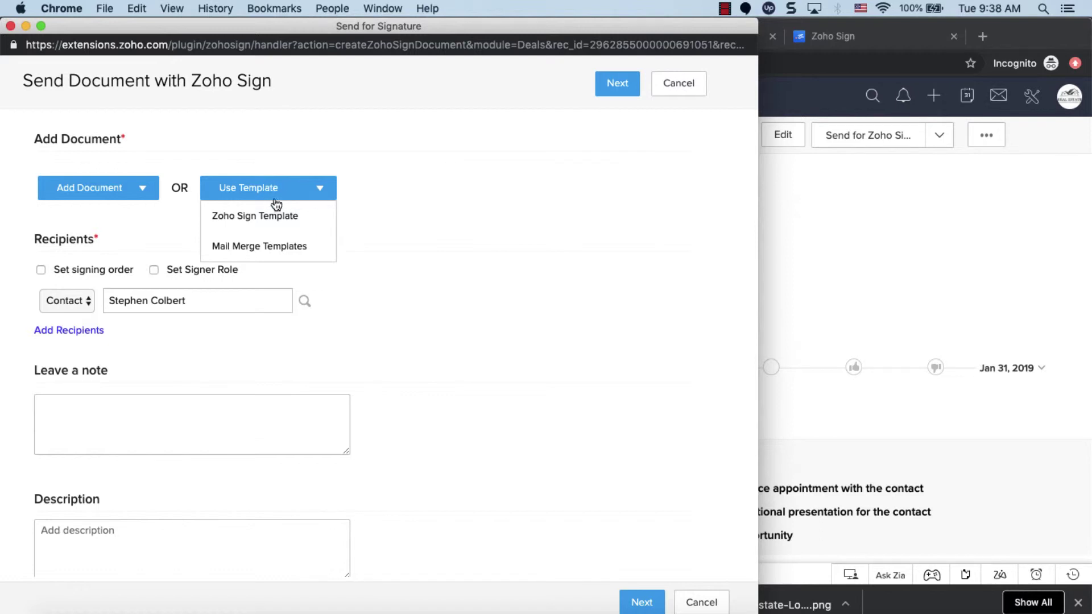
{"action": "left_click", "coordinate": [278, 216]}
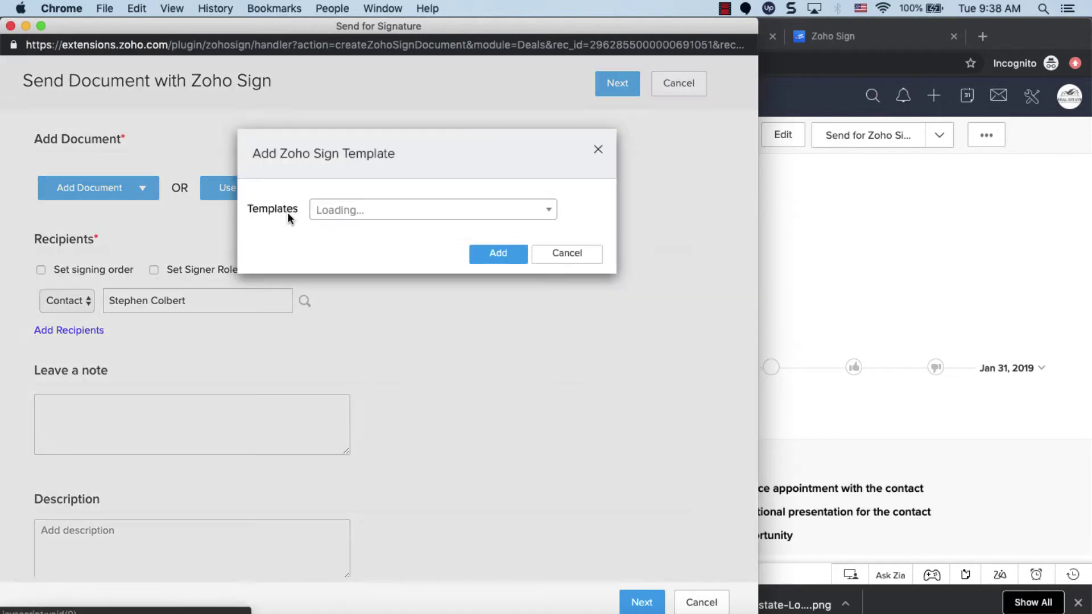
{"action": "left_click", "coordinate": [388, 213]}
{"action": "left_click", "coordinate": [373, 272]}
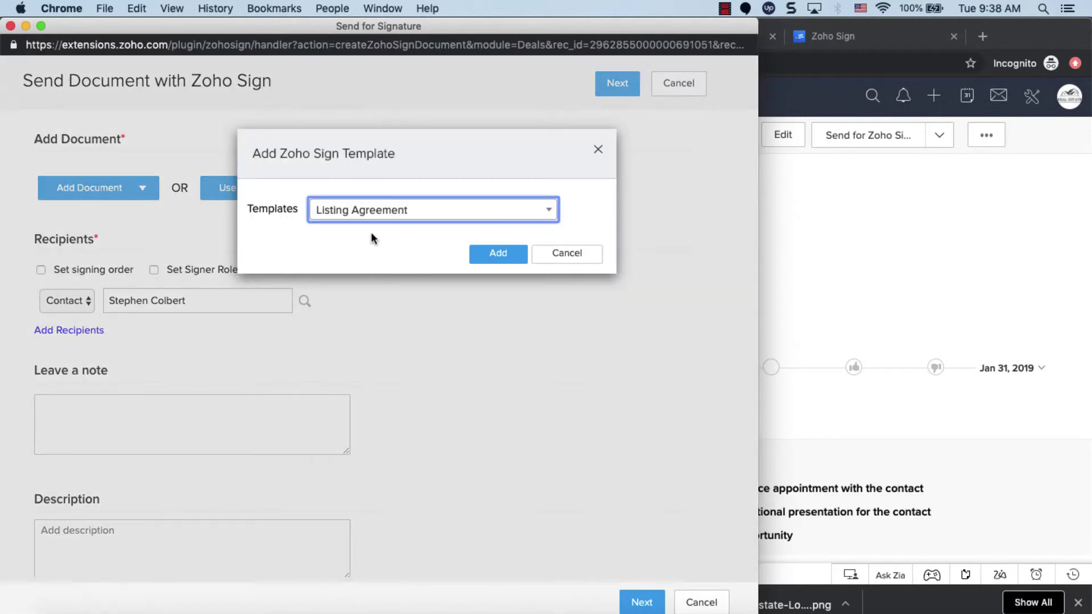
{"action": "left_click", "coordinate": [489, 254]}
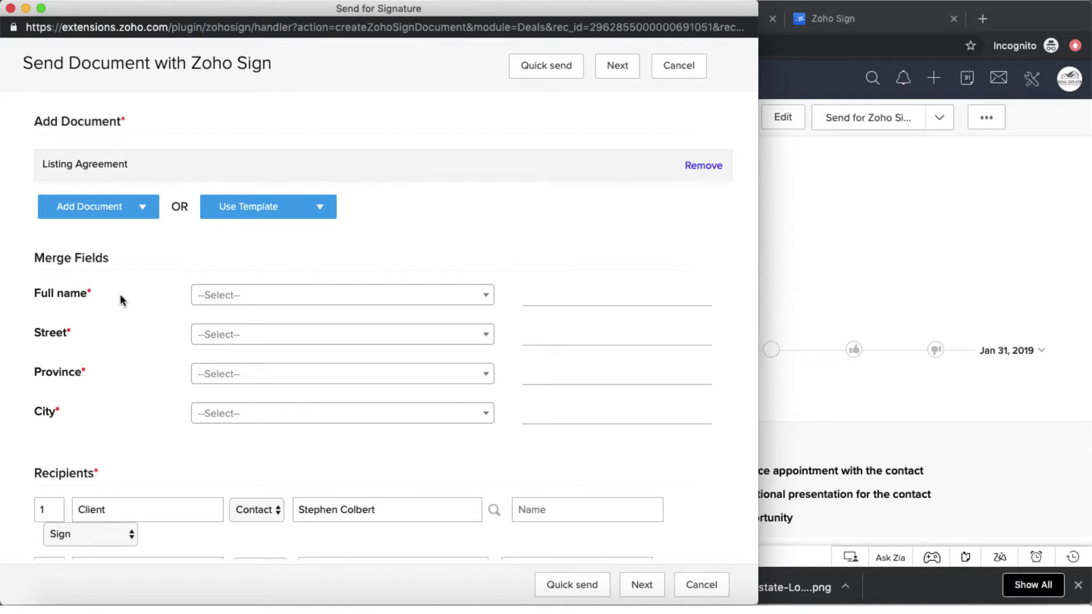
- Map Full name to Contact Name and Street to Mailing Street
{"action": "left_click", "coordinate": [231, 303]}
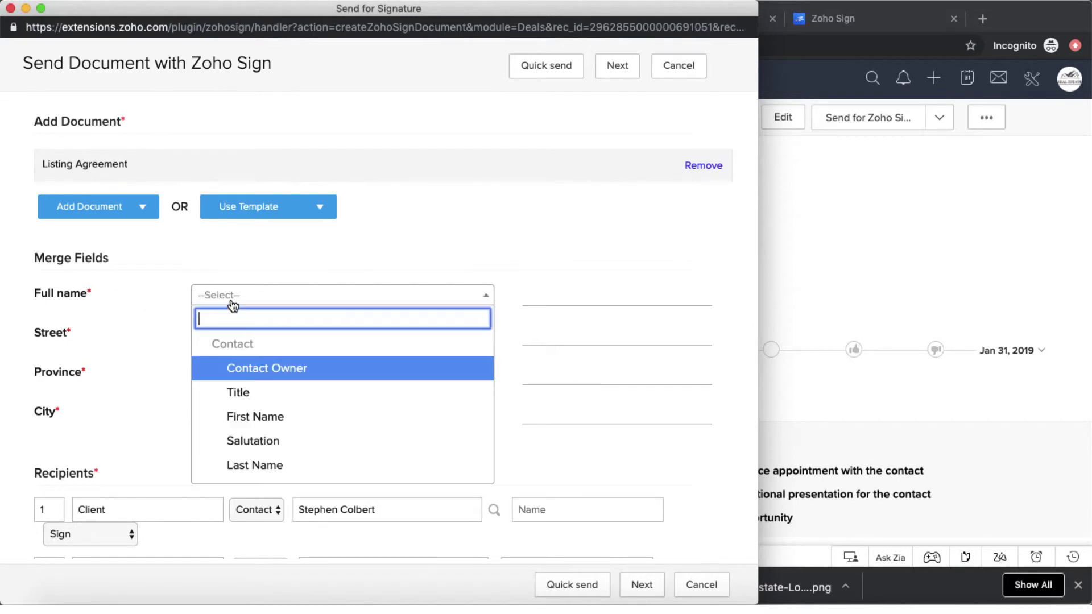
{"action": "type", "text": "conta"}
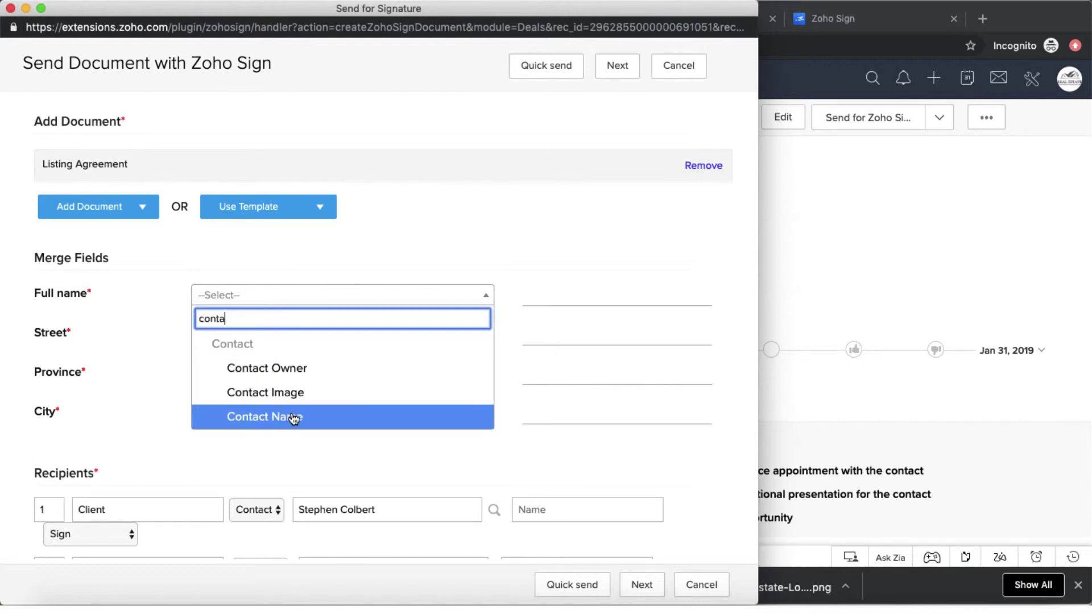
{"action": "left_click", "coordinate": [291, 417]}
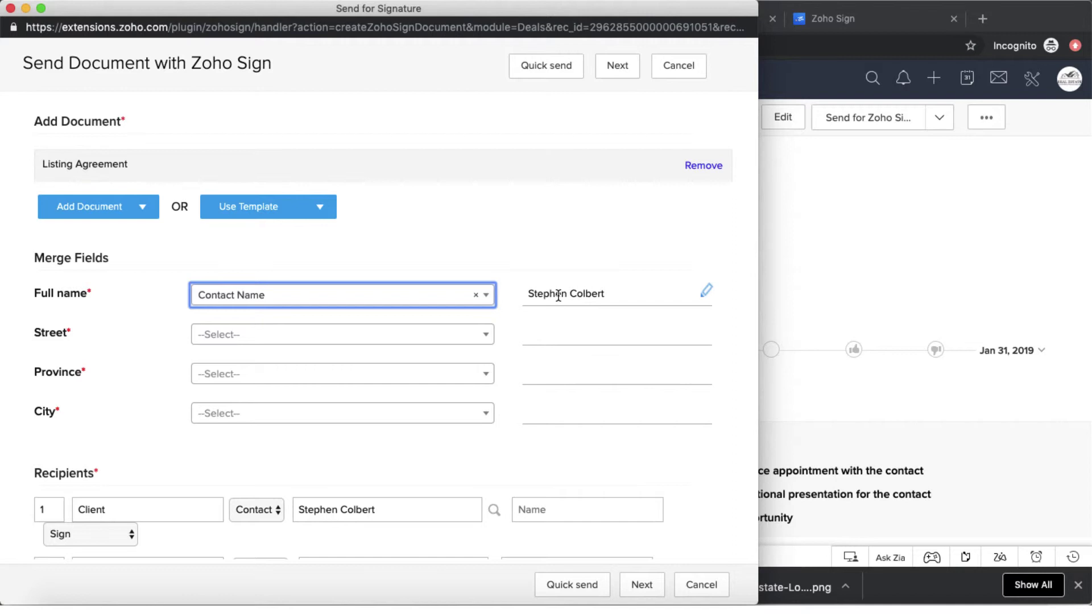
{"action": "left_click", "coordinate": [334, 337]}
{"action": "type", "text": "stree"}
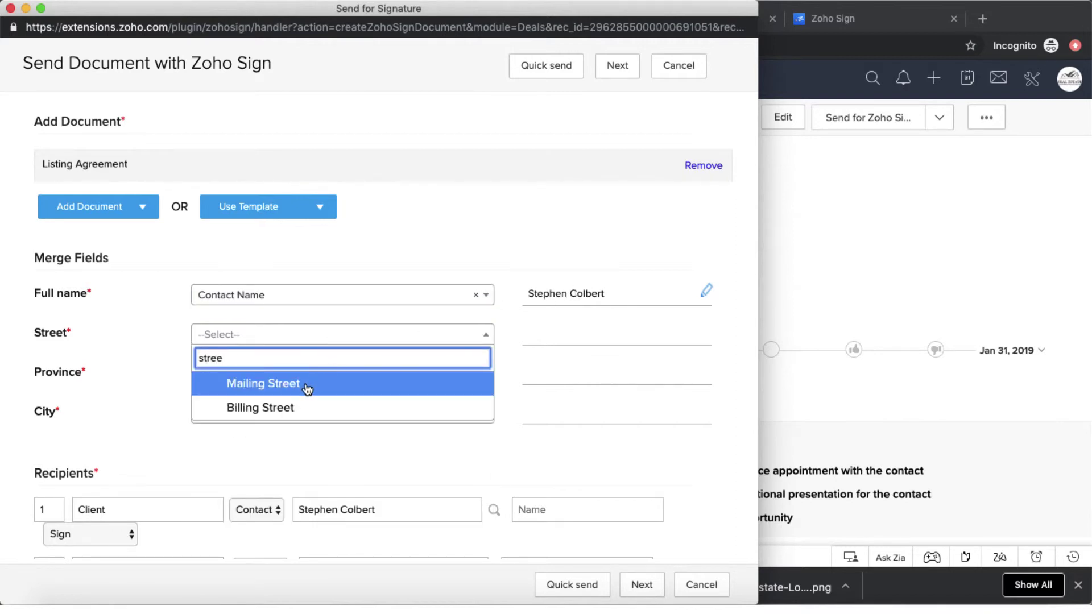
{"action": "left_click", "coordinate": [310, 385]}
- Map Province to Mailing State and City to Mailing City, then continue with Next
{"action": "left_click", "coordinate": [263, 374]}
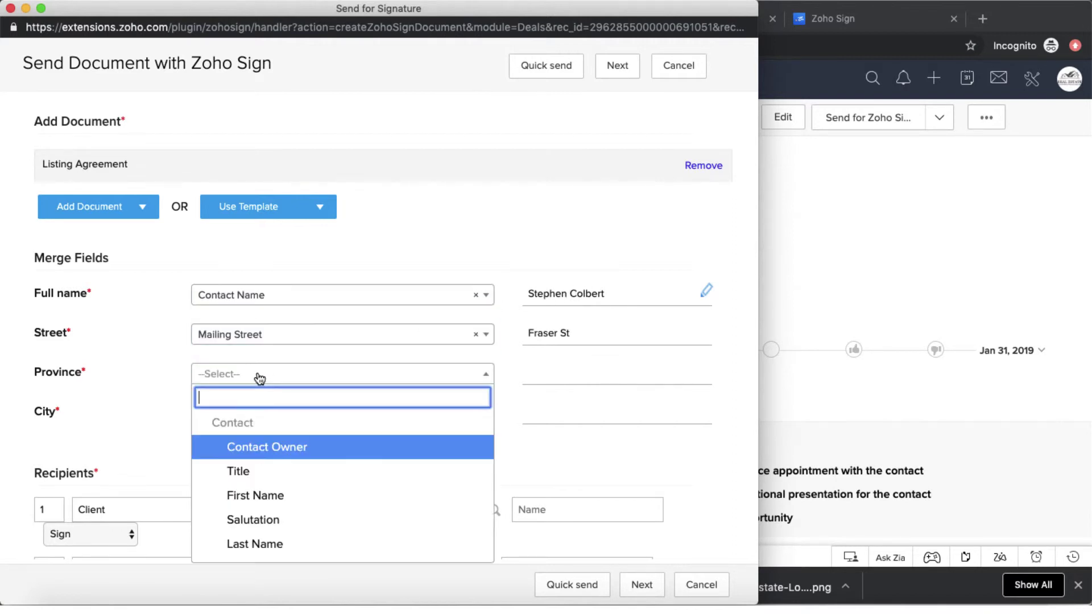
{"action": "type", "text": "pri"}
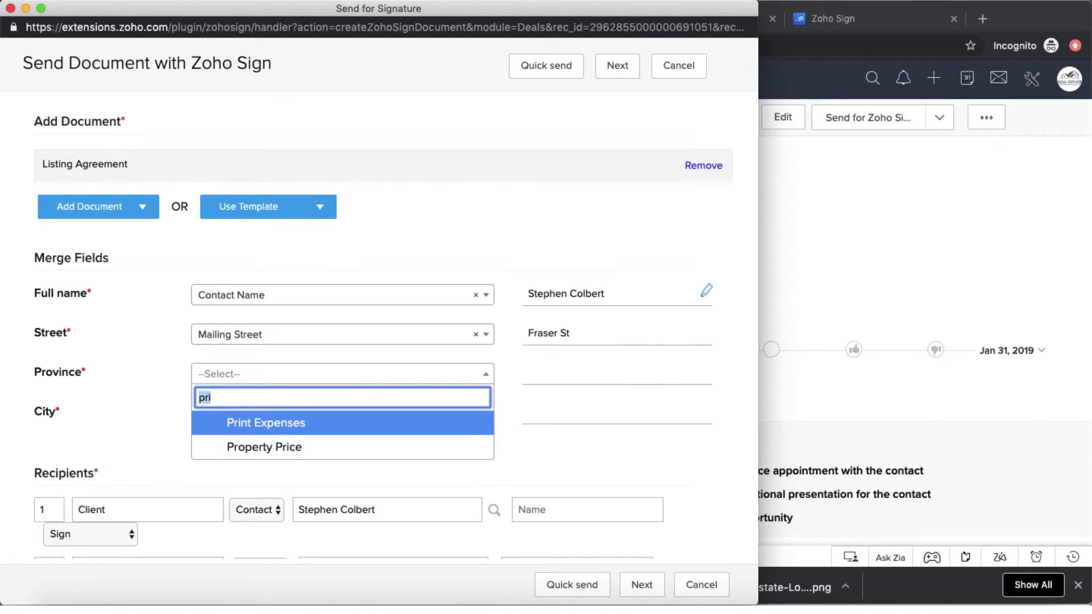
{"action": "type", "text": "stat"}
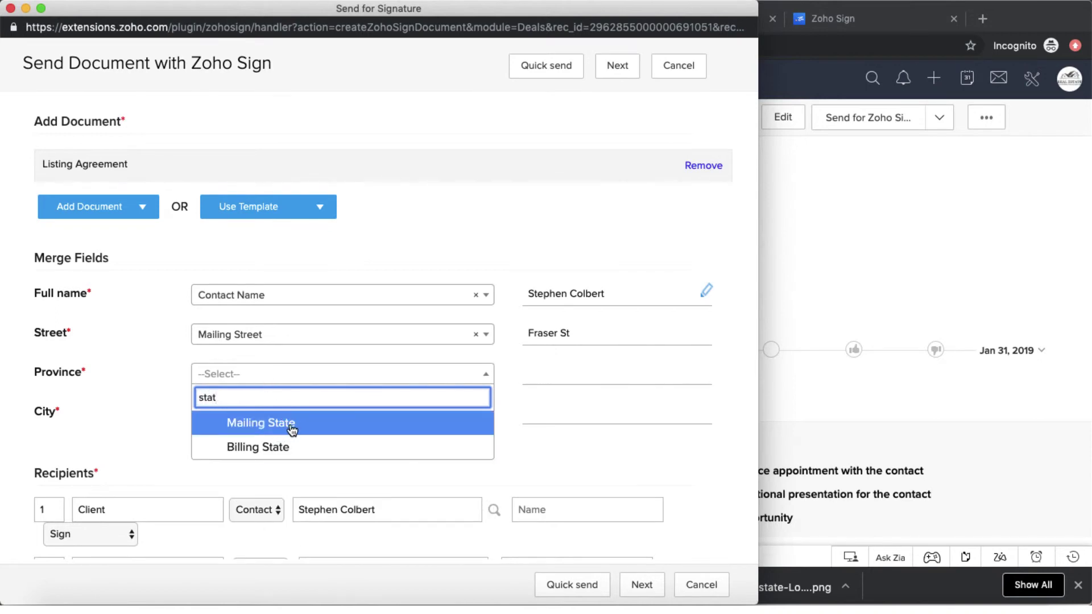
{"action": "left_click", "coordinate": [292, 428]}
{"action": "left_click", "coordinate": [251, 415]}
{"action": "type", "text": "city"}
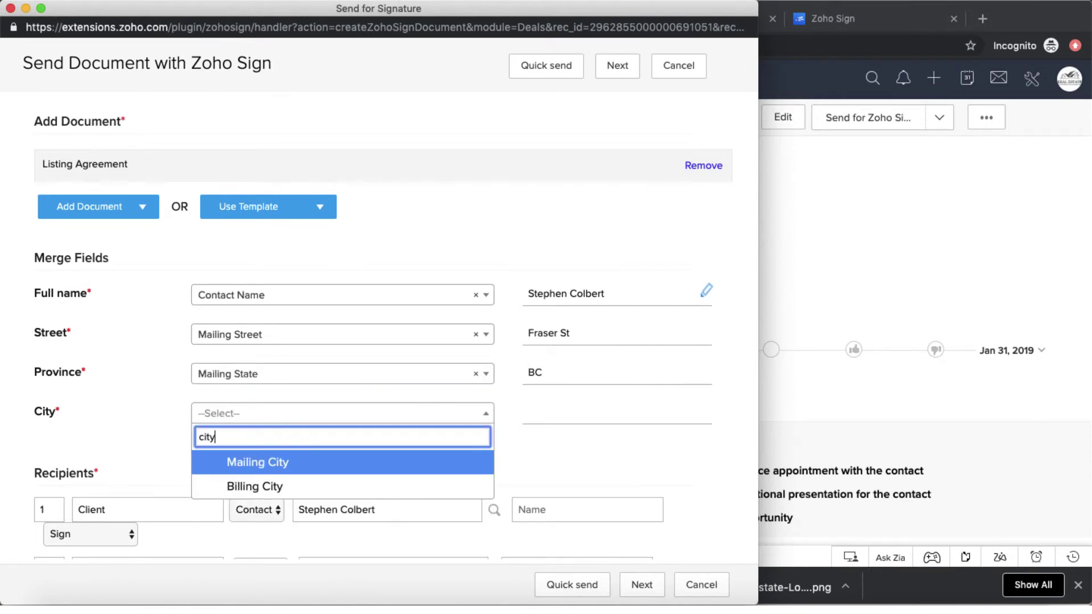
{"action": "left_click", "coordinate": [296, 469]}
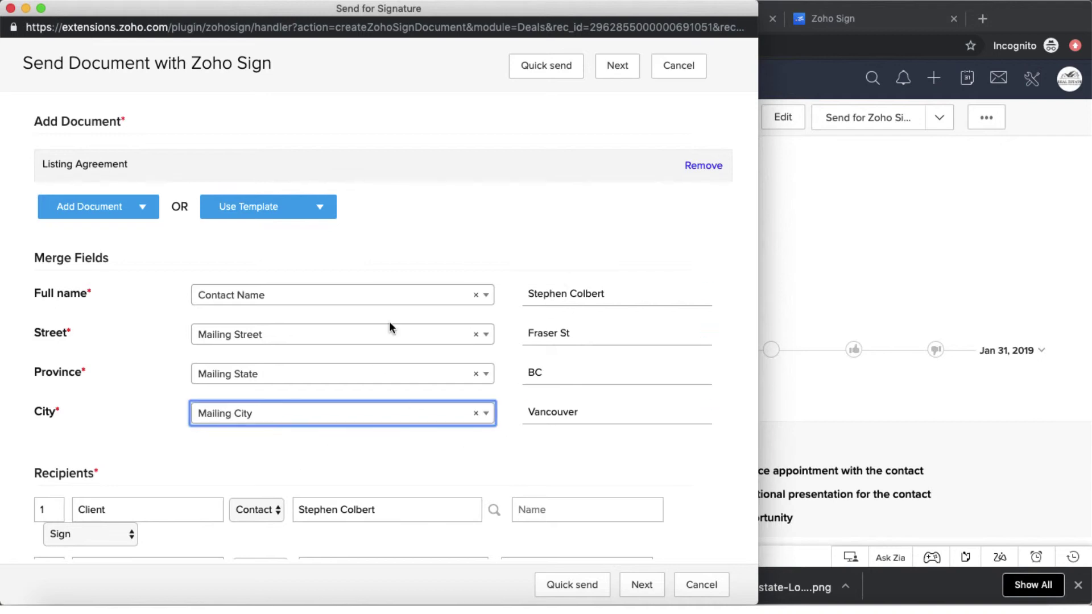
{"action": "scroll", "coordinate": [244, 344], "scroll_direction": "down", "scroll_amount": 1}
{"action": "scroll", "coordinate": [268, 408], "scroll_direction": "down", "scroll_amount": 4}
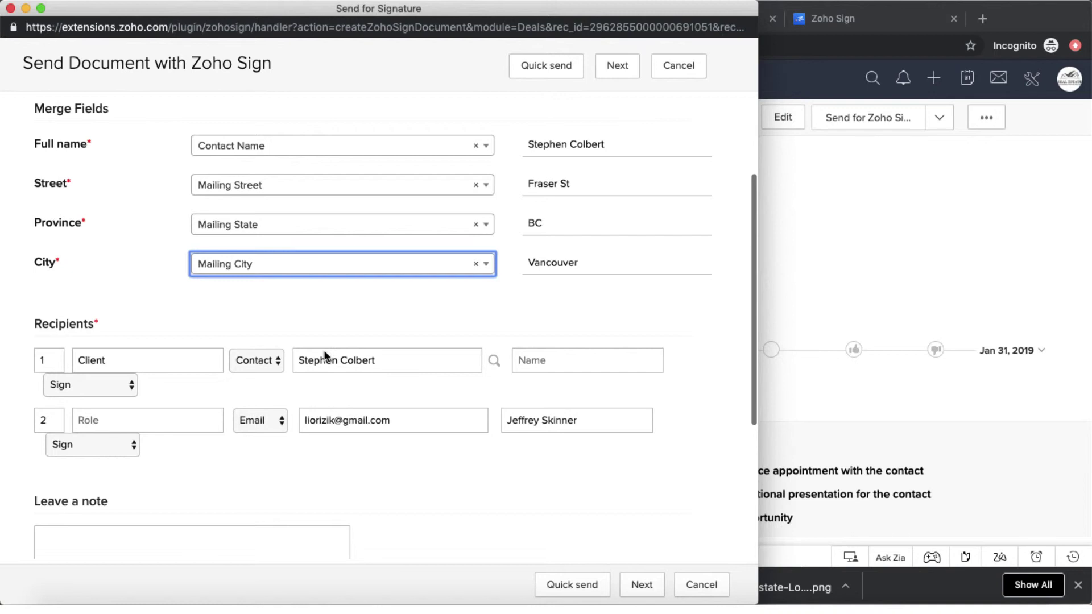
{"action": "scroll", "coordinate": [291, 363], "scroll_direction": "down", "scroll_amount": 4}
{"action": "scroll", "coordinate": [244, 297], "scroll_direction": "down", "scroll_amount": 1}
{"action": "scroll", "coordinate": [300, 315], "scroll_direction": "down", "scroll_amount": 2}
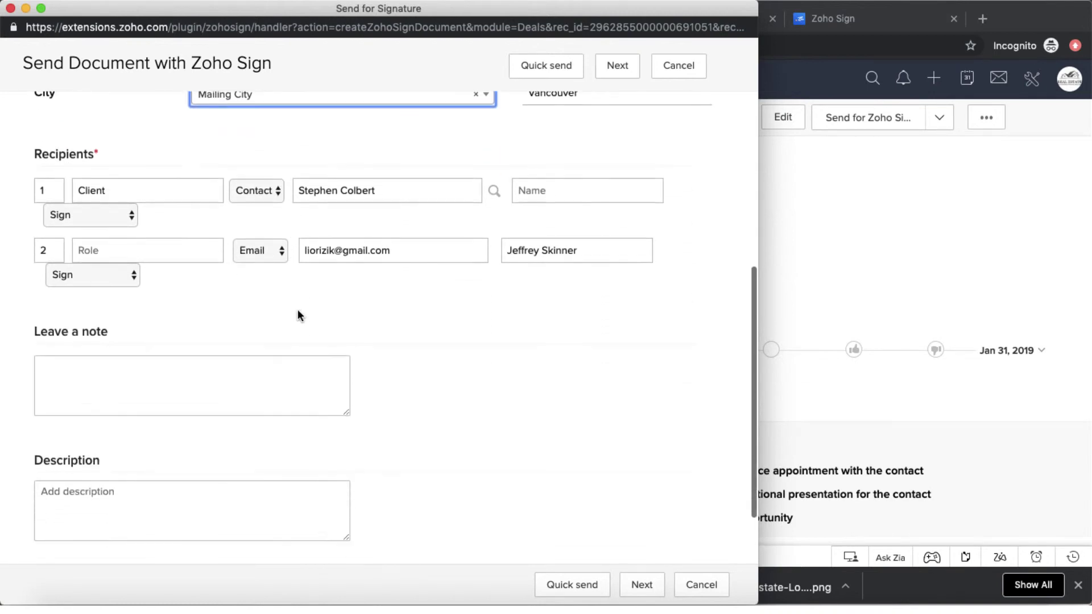
{"action": "scroll", "coordinate": [266, 500], "scroll_direction": "down", "scroll_amount": 3}
{"action": "left_click", "coordinate": [648, 586]}
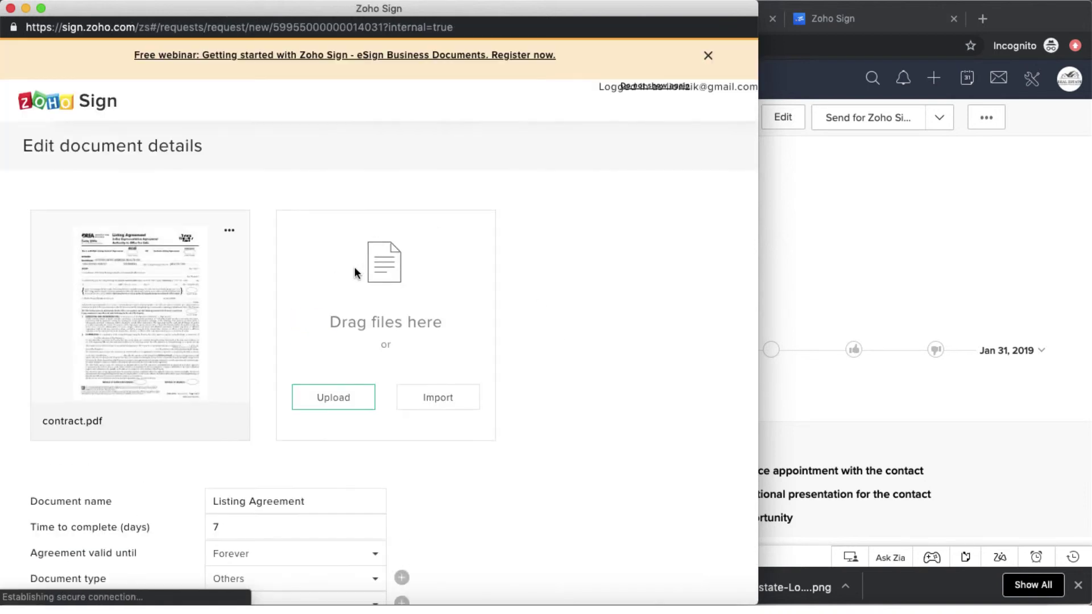
- Review the document details, then send the prefilled Listing Agreement and confirm the send
{"action": "scroll", "coordinate": [272, 325], "scroll_direction": "down", "scroll_amount": 3}
{"action": "scroll", "coordinate": [302, 324], "scroll_direction": "down", "scroll_amount": 2}
{"action": "scroll", "coordinate": [302, 324], "scroll_direction": "down", "scroll_amount": 3}
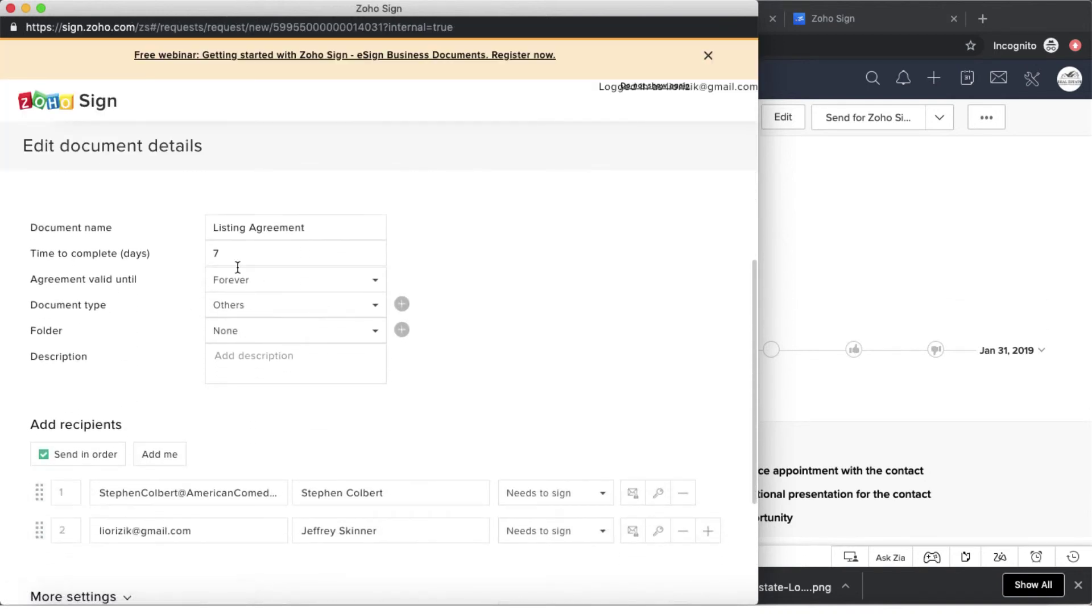
{"action": "scroll", "coordinate": [265, 397], "scroll_direction": "down", "scroll_amount": 2}
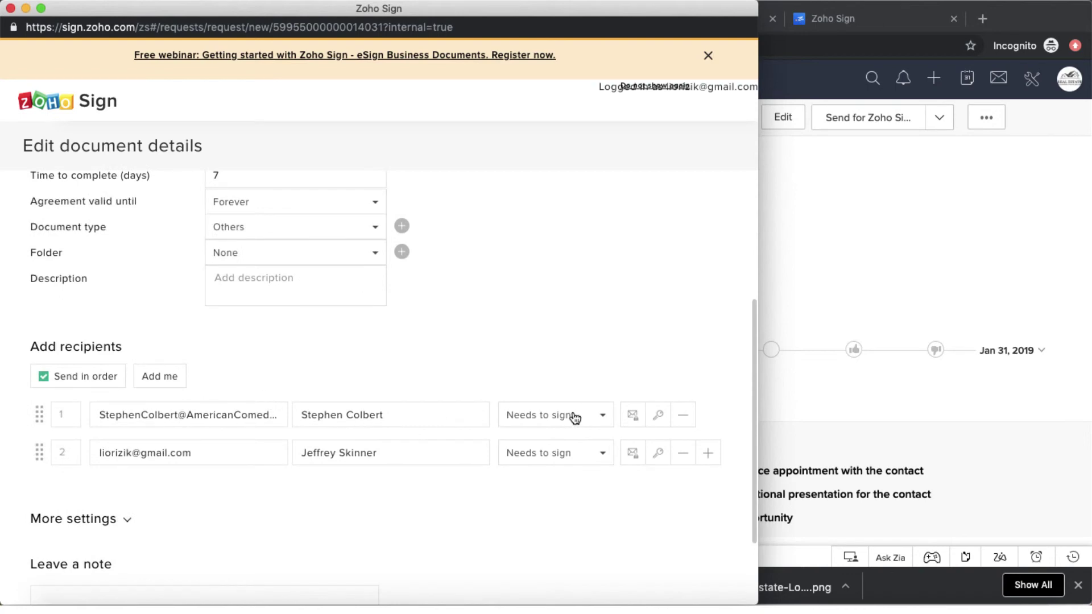
{"action": "scroll", "coordinate": [250, 418], "scroll_direction": "down", "scroll_amount": 3}
{"action": "left_click", "coordinate": [148, 553]}
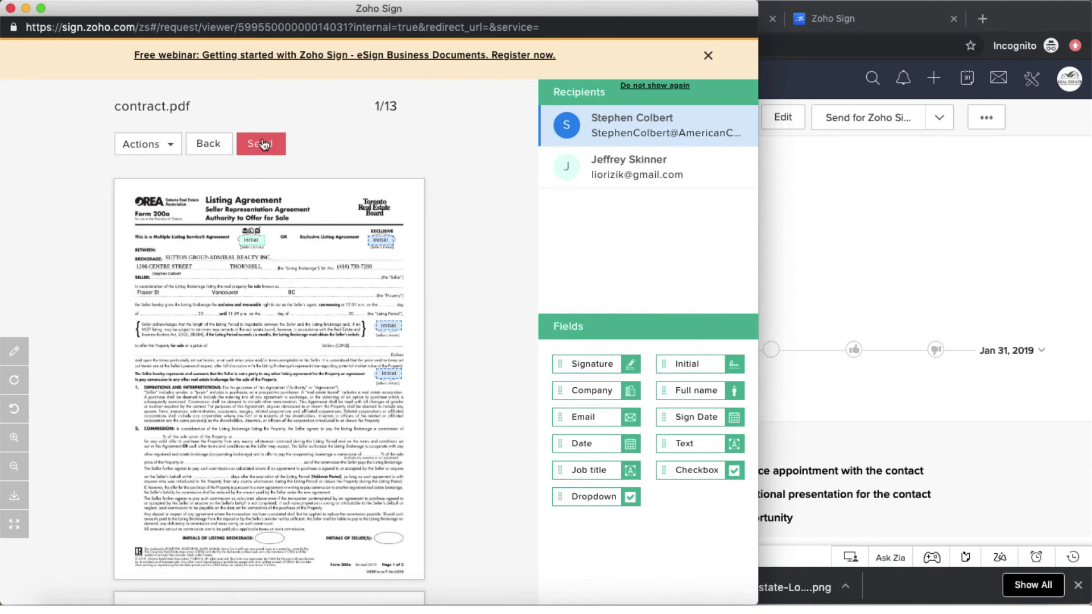
{"action": "left_click", "coordinate": [261, 142]}
{"action": "left_click", "coordinate": [478, 283]}
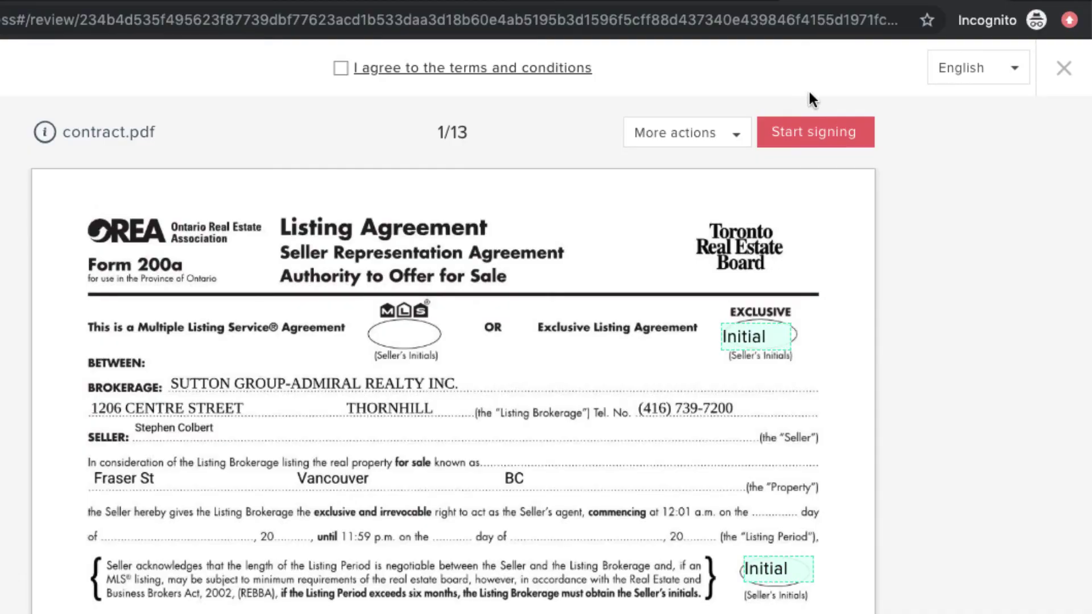
- Accept the terms, initial the three initial fields, finish signing, then choose the Listing Agreement template
{"action": "left_click", "coordinate": [341, 69]}
{"action": "left_click", "coordinate": [822, 130]}
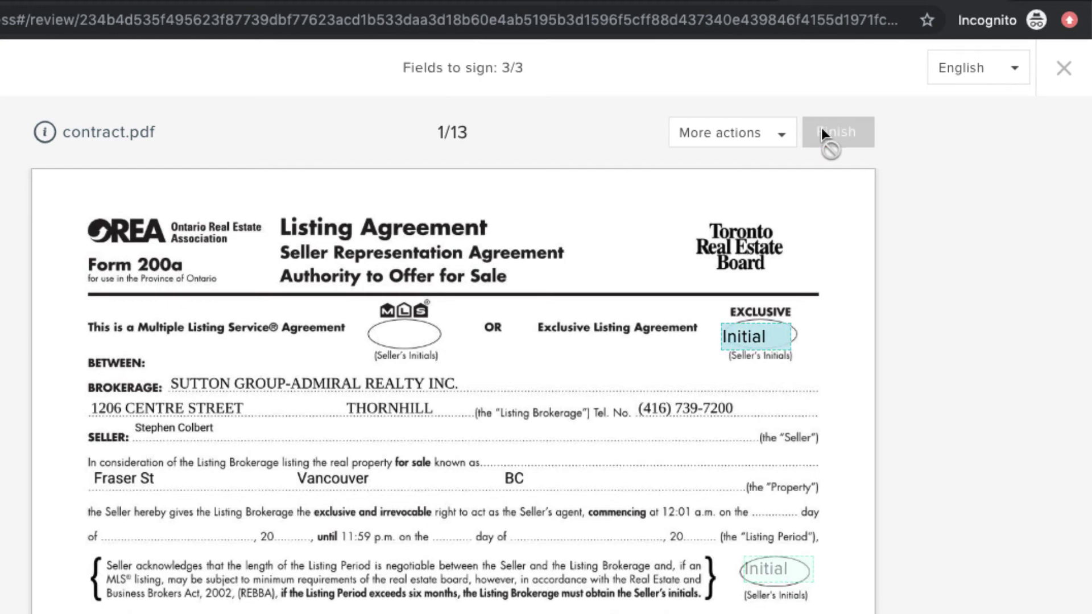
{"action": "left_click", "coordinate": [756, 340]}
{"action": "left_click", "coordinate": [775, 445]}
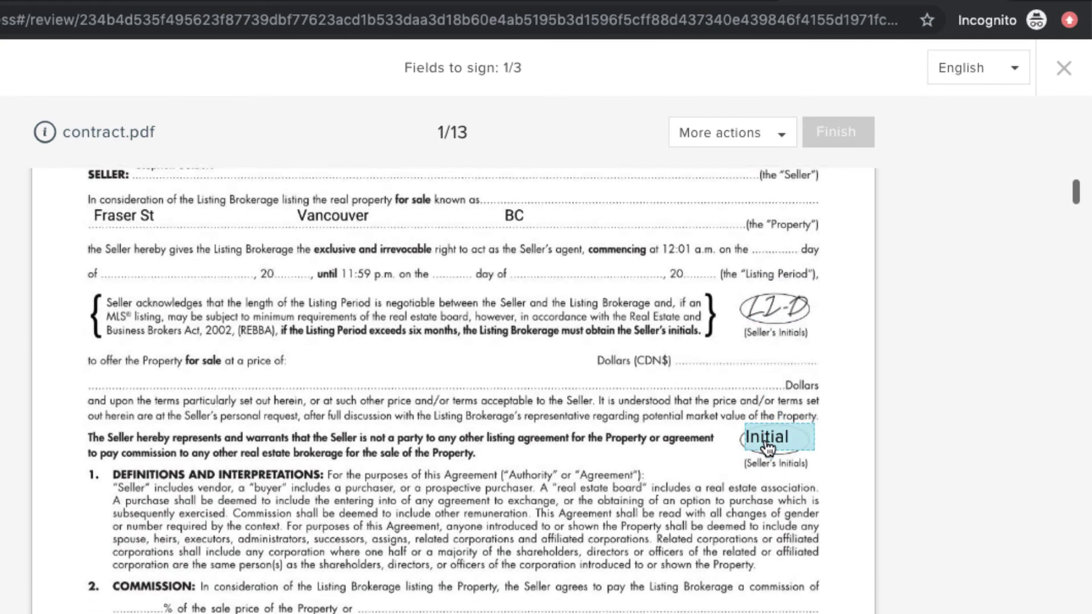
{"action": "left_click", "coordinate": [777, 449]}
{"action": "left_click", "coordinate": [838, 134]}
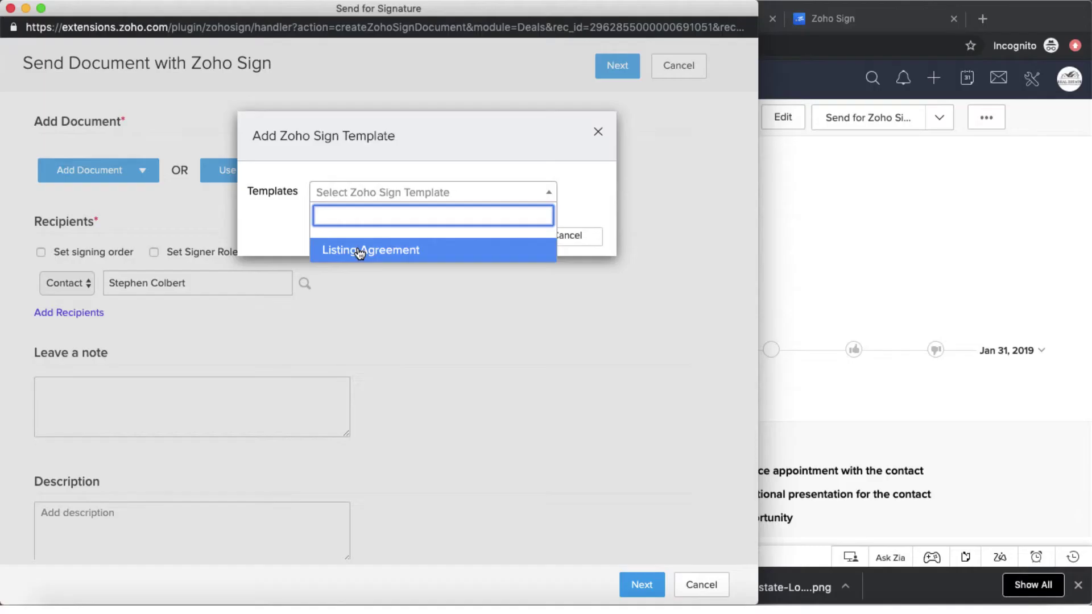
{"action": "left_click", "coordinate": [359, 250]}
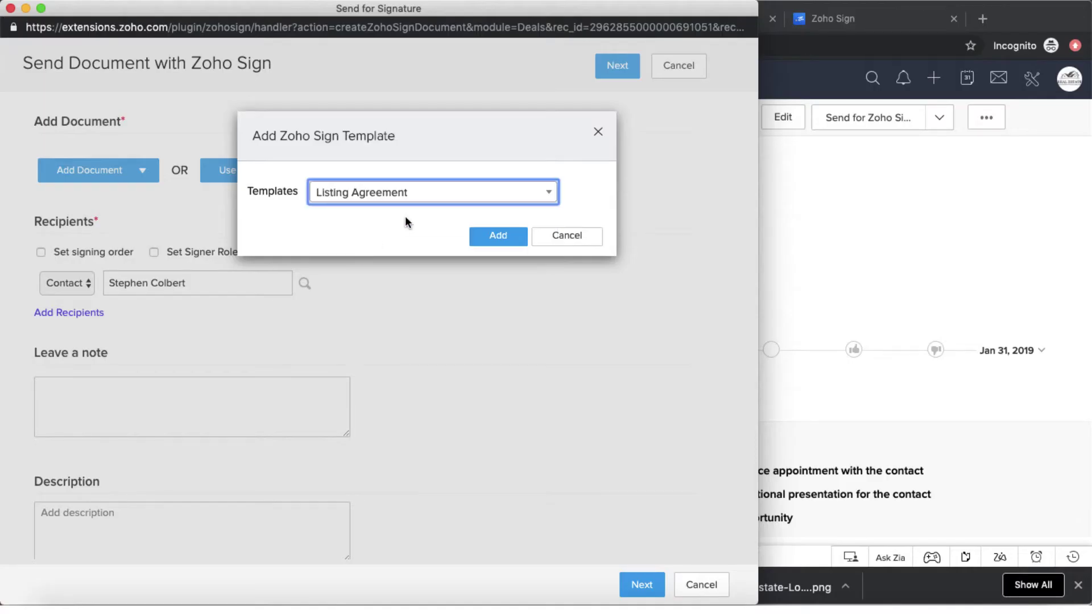
- Add the Listing Agreement template and check its merge fields show the contact's name and mailing details
{"action": "left_click", "coordinate": [495, 243]}
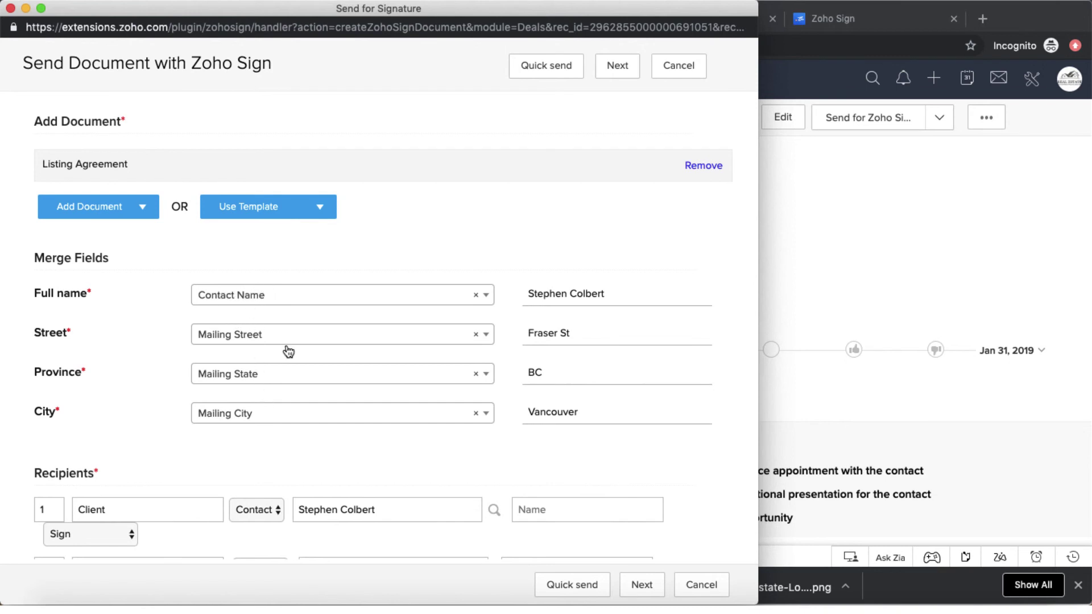
{"action": "scroll", "coordinate": [412, 328], "scroll_direction": "down", "scroll_amount": 3}
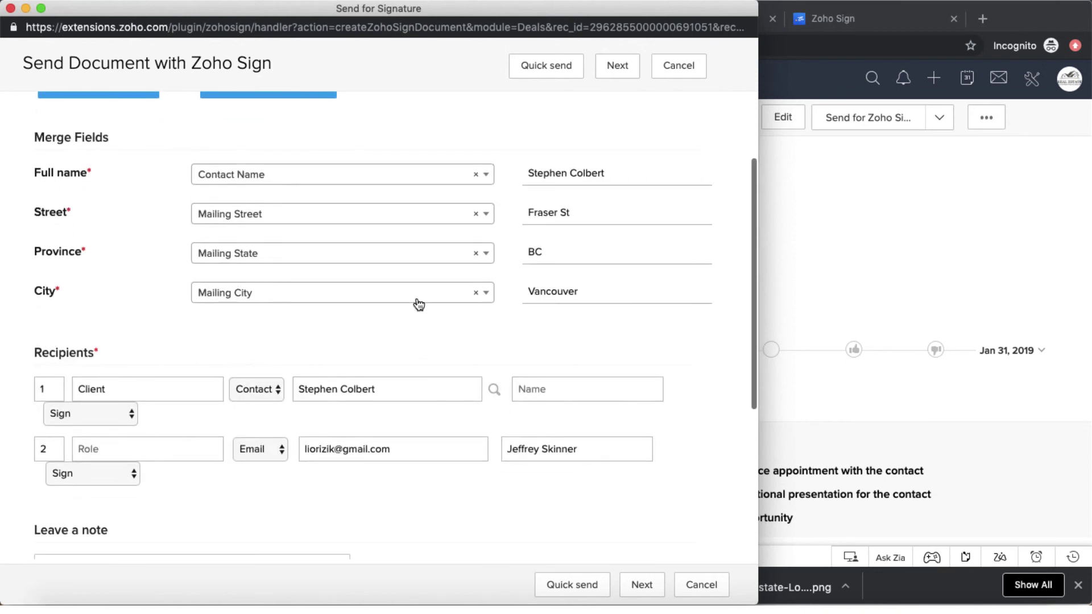
{"action": "scroll", "coordinate": [418, 305], "scroll_direction": "up", "scroll_amount": 3}
{"action": "scroll", "coordinate": [418, 303], "scroll_direction": "down", "scroll_amount": 3}
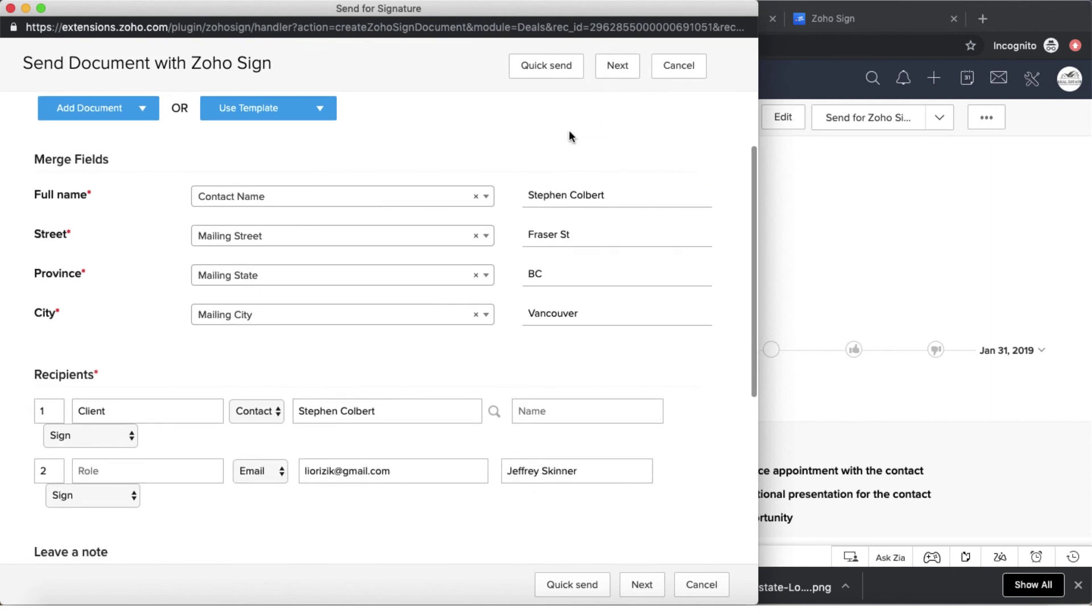
{"action": "mouse_move", "coordinate": [616, 173]}
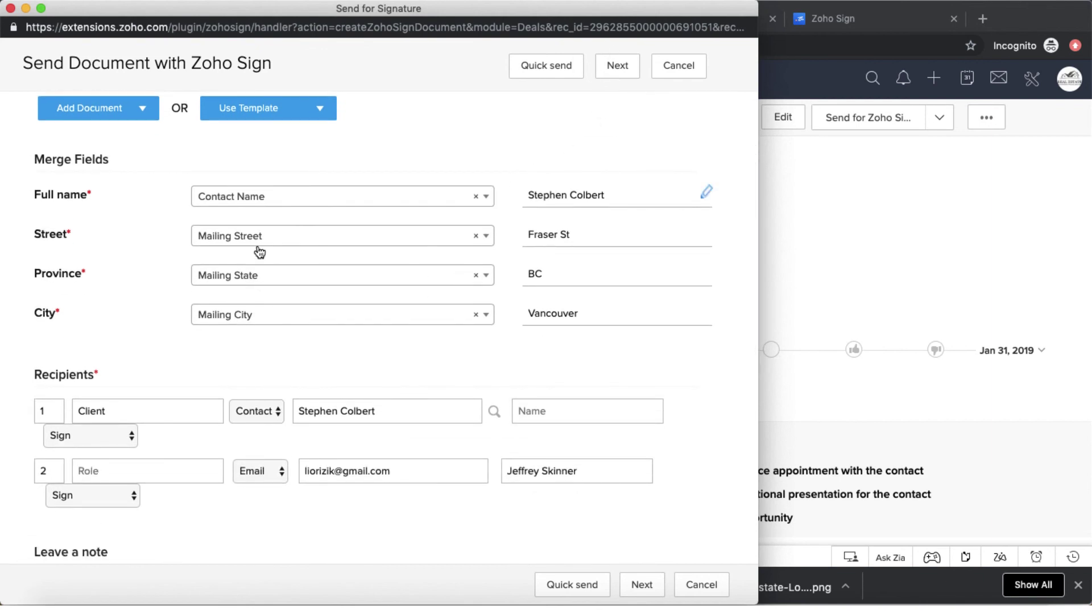
{"action": "scroll", "coordinate": [212, 312], "scroll_direction": "up", "scroll_amount": 3}
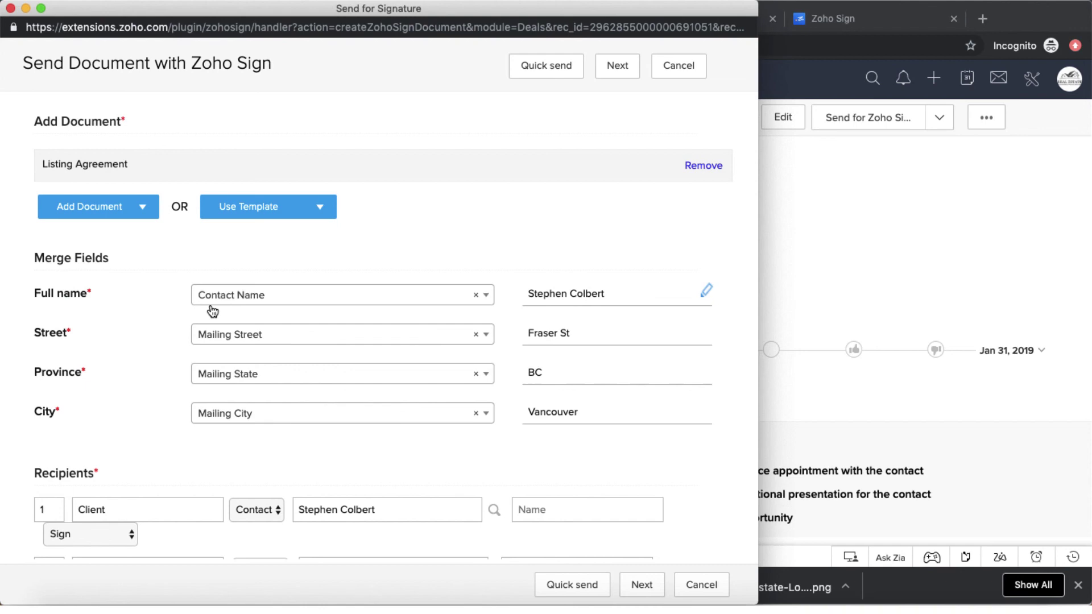